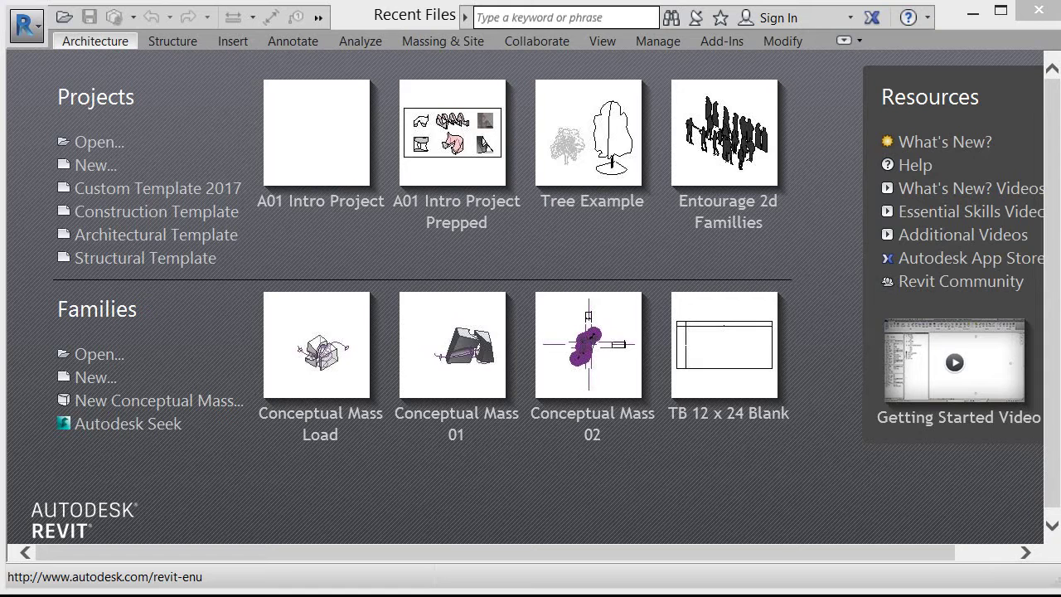
# Step: Open the Conceptual Mass Load family from the Families area of the start screen
pyautogui.click(330, 426)
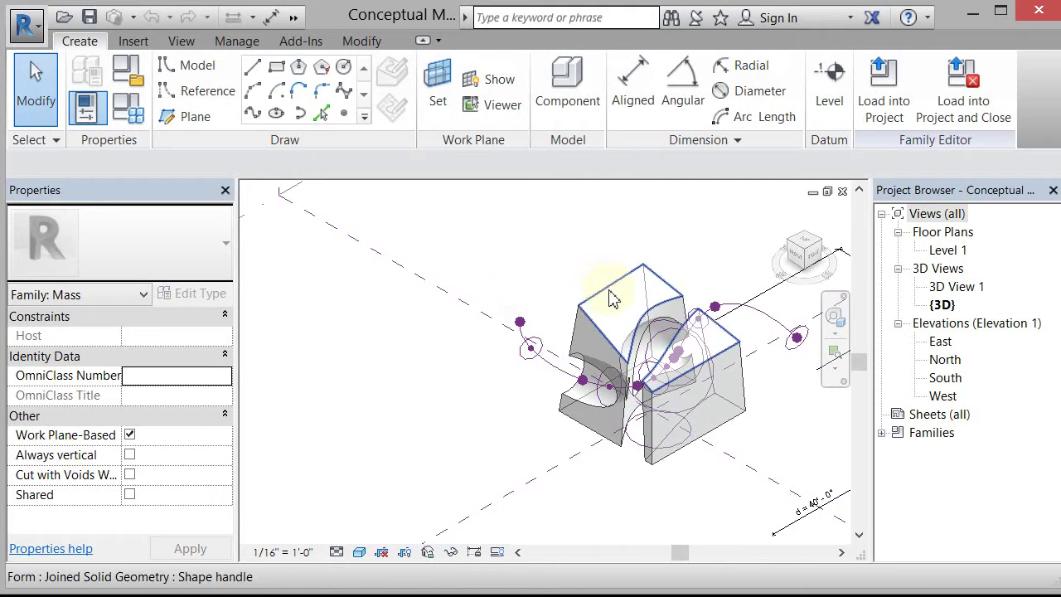
pyautogui.click(563, 272)
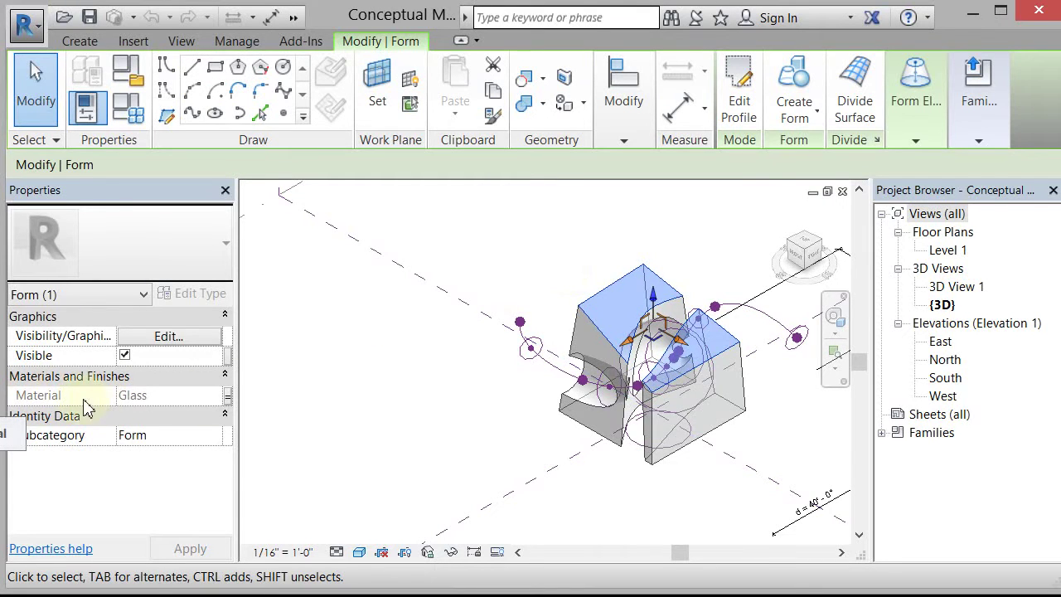
pyautogui.click(229, 397)
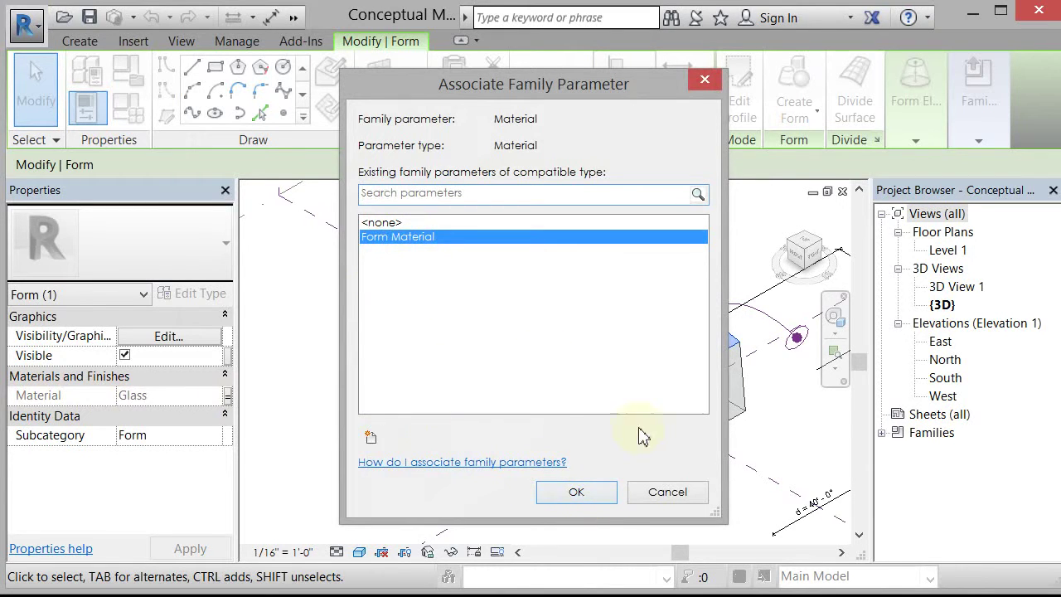
pyautogui.click(635, 492)
pyautogui.click(779, 424)
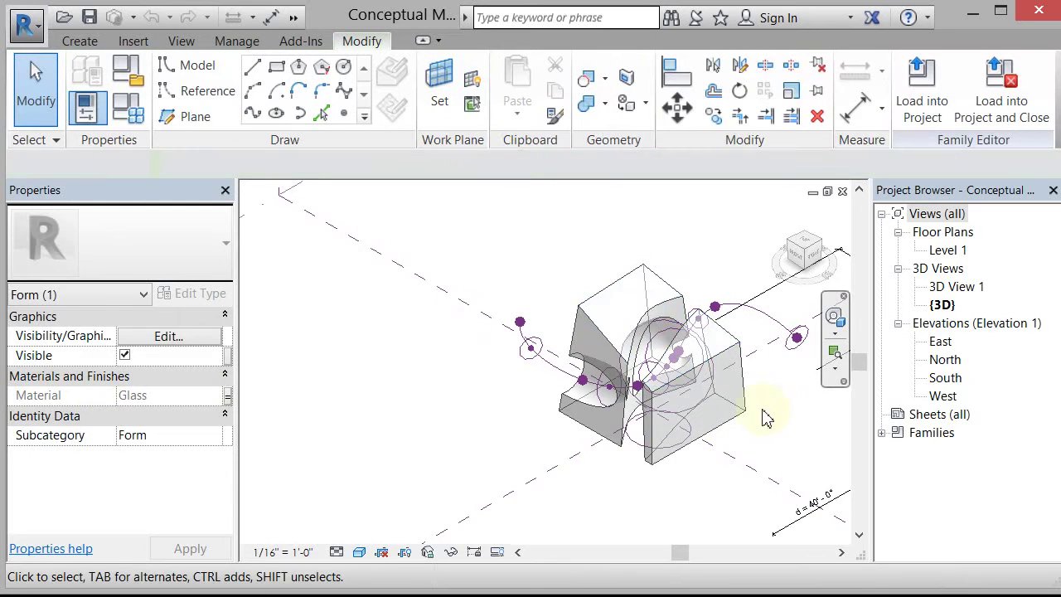
pyautogui.click(737, 420)
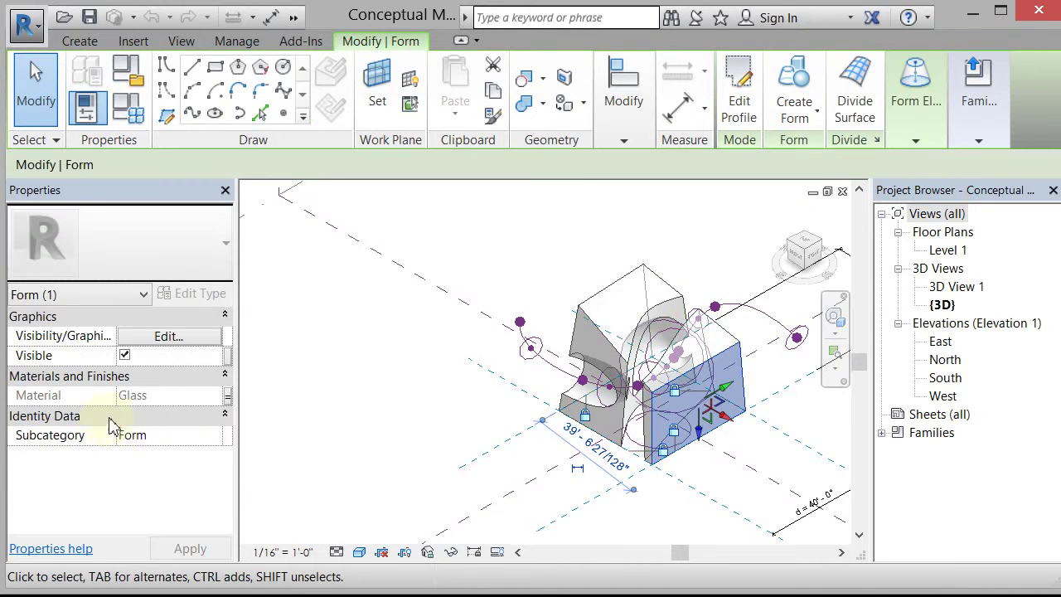
pyautogui.click(229, 398)
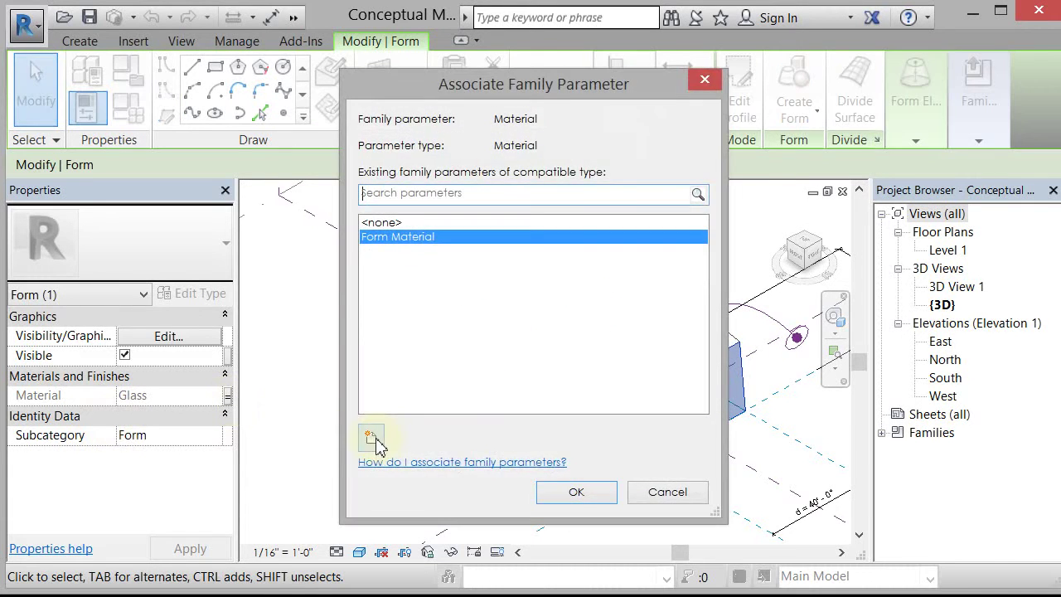
pyautogui.click(373, 440)
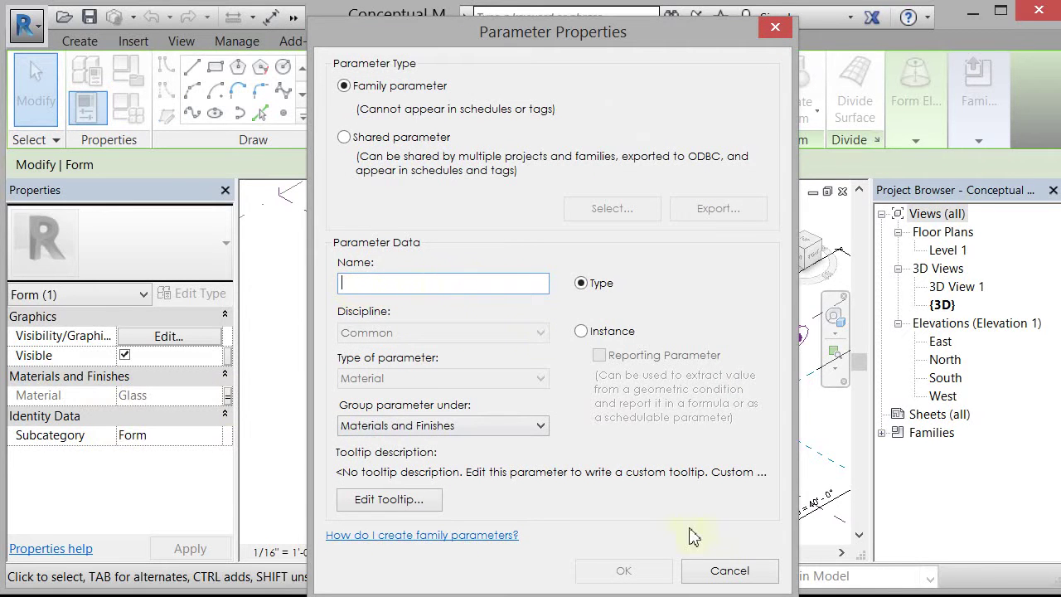
pyautogui.click(730, 572)
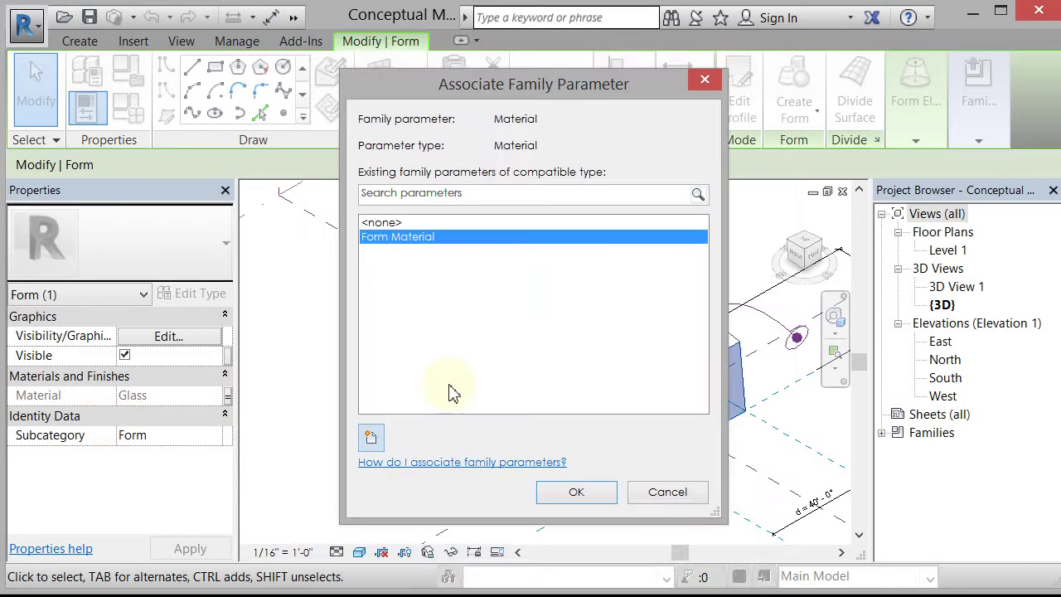
pyautogui.click(580, 492)
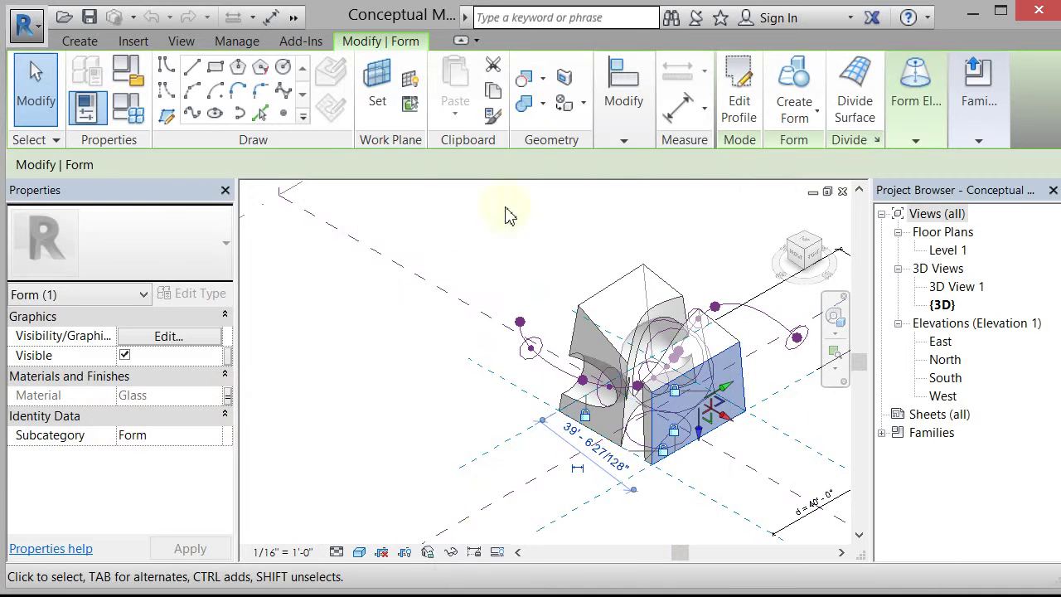
# Step: In Family Types, preview the 20 60, 20 and 60 mass types
pyautogui.click(126, 123)
pyautogui.moveTo(762, 29); pyautogui.dragTo(214, 30)
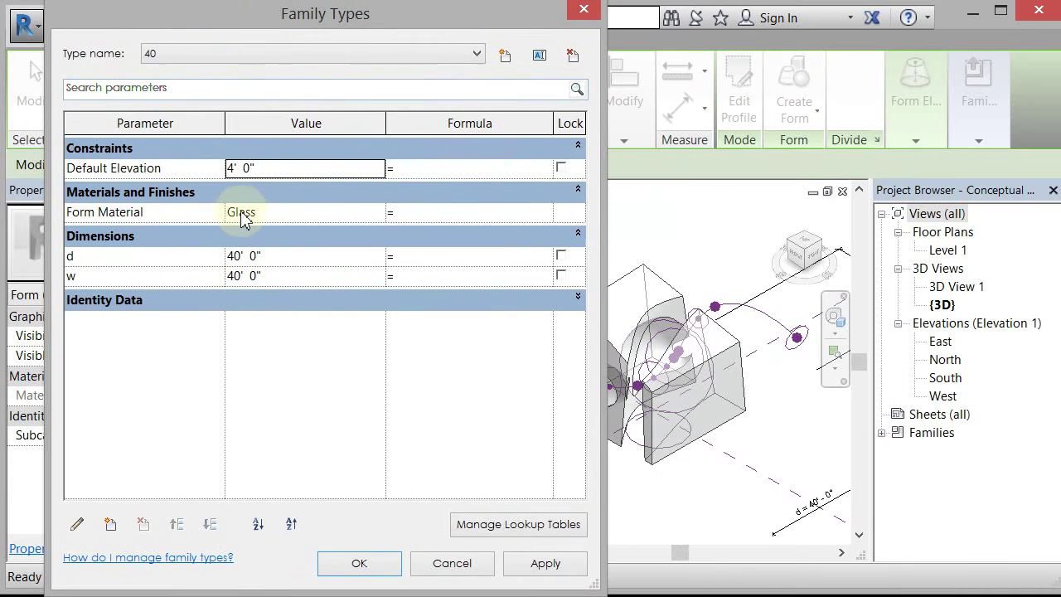
pyautogui.click(278, 56)
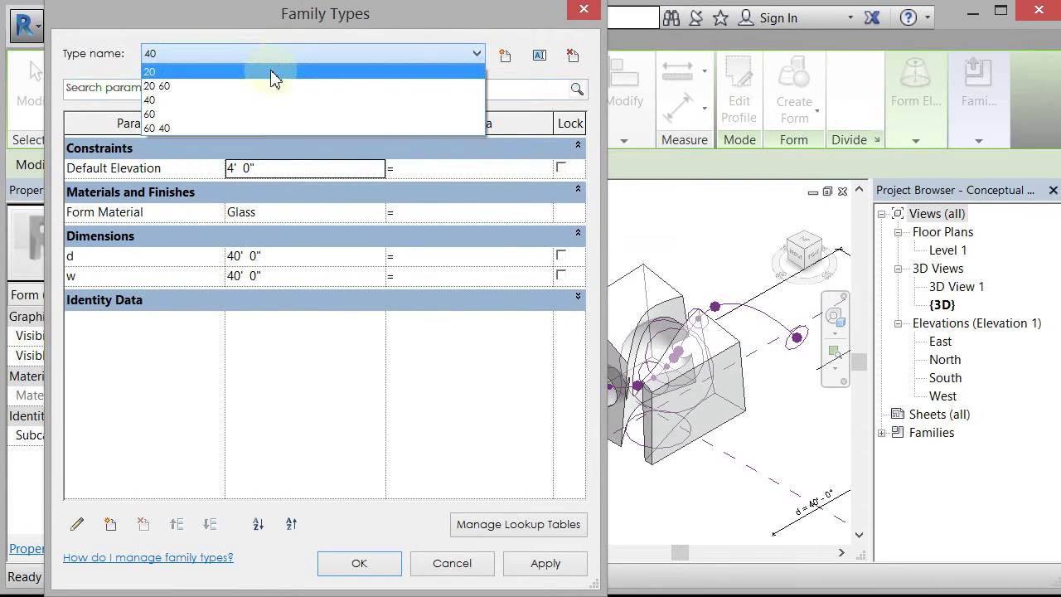
pyautogui.click(269, 86)
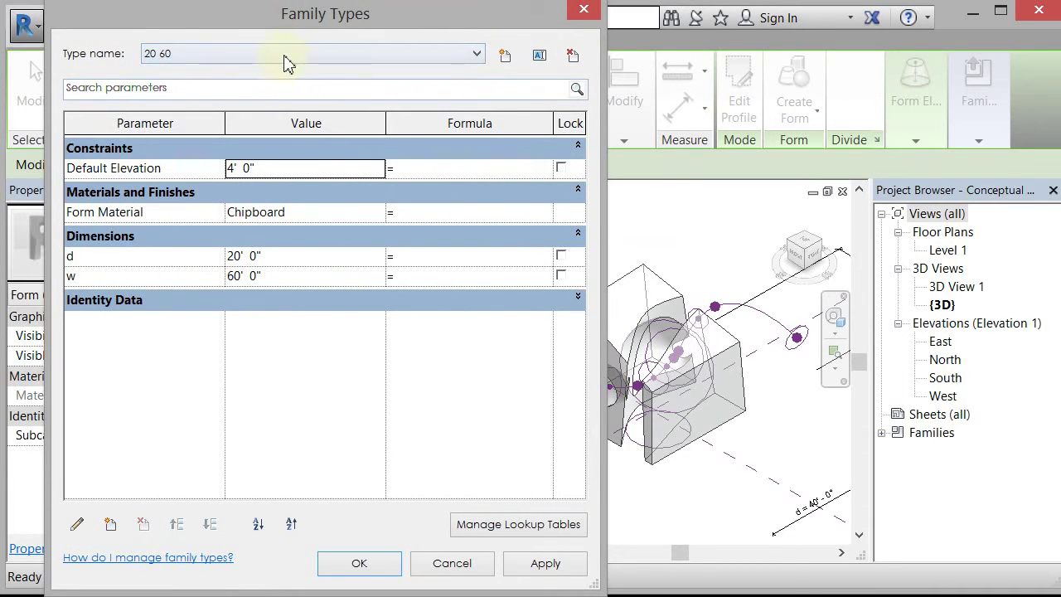
pyautogui.click(283, 53)
pyautogui.click(274, 78)
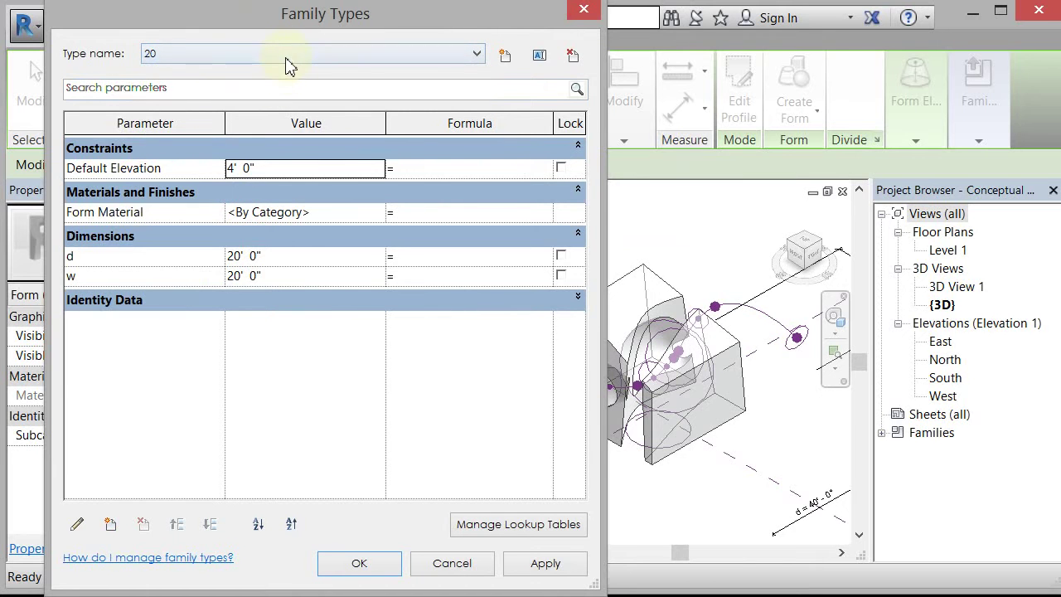
pyautogui.click(284, 57)
pyautogui.click(273, 113)
# Step: Settle on the 20 60 type and close Family Types with OK
pyautogui.click(238, 58)
pyautogui.click(229, 73)
pyautogui.click(246, 57)
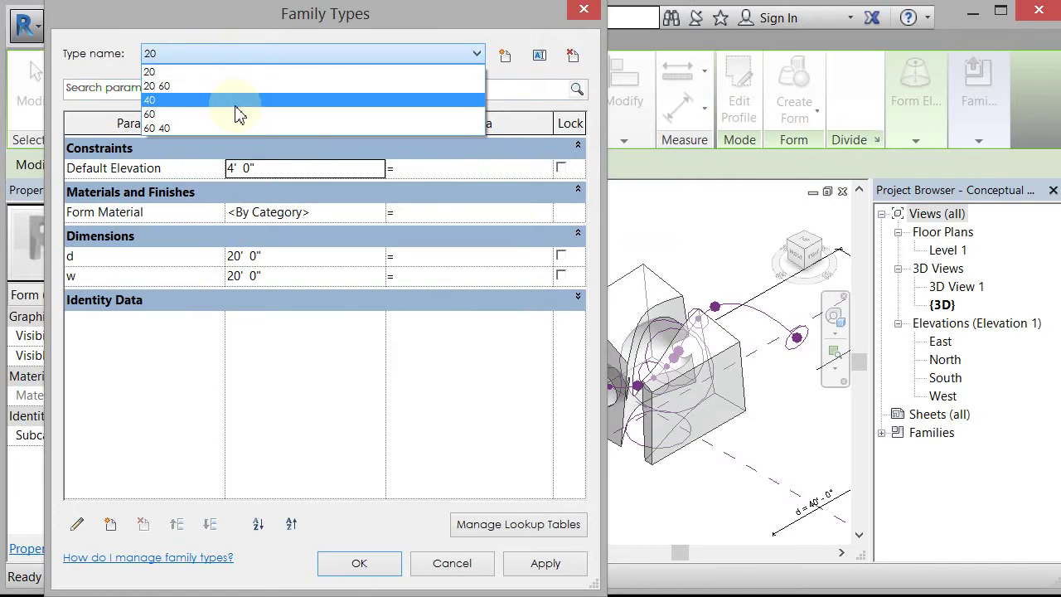
pyautogui.click(237, 86)
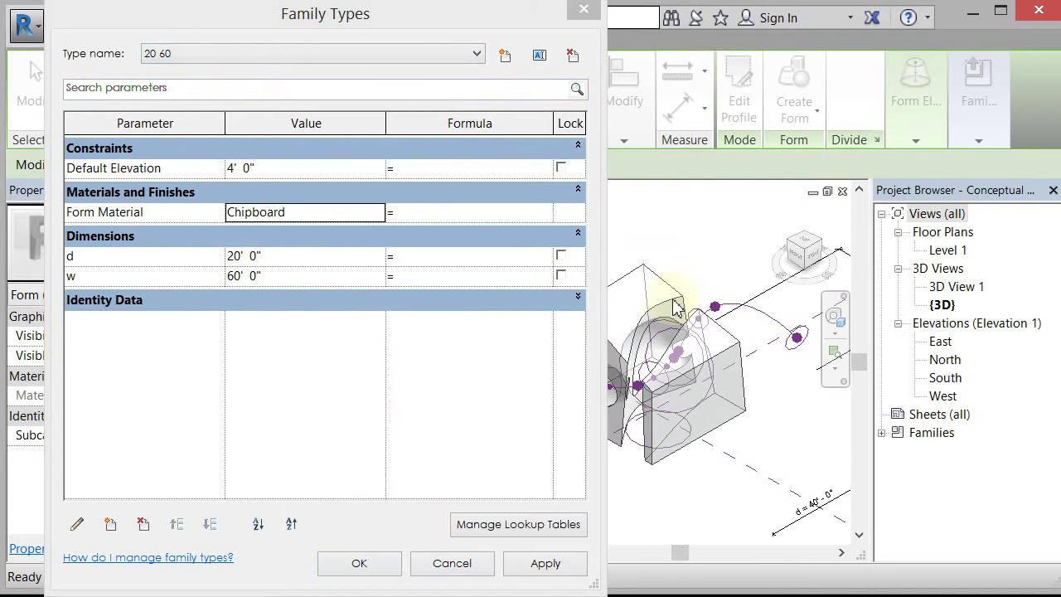
pyautogui.click(348, 563)
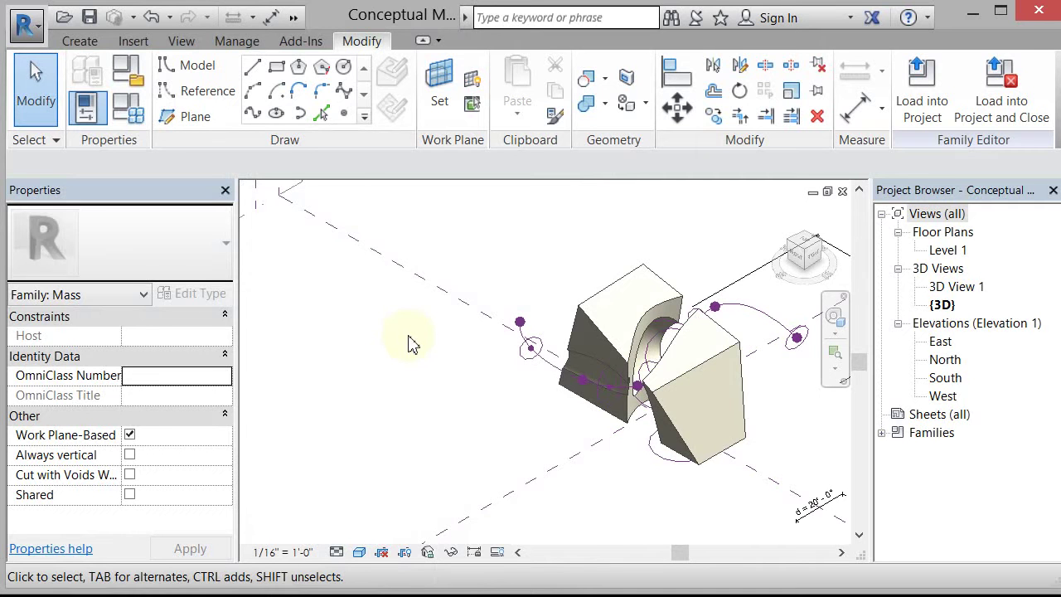
# Step: Open A01 Intro Project.rvt from Recent Documents and open its Site floor plan
pyautogui.click(37, 33)
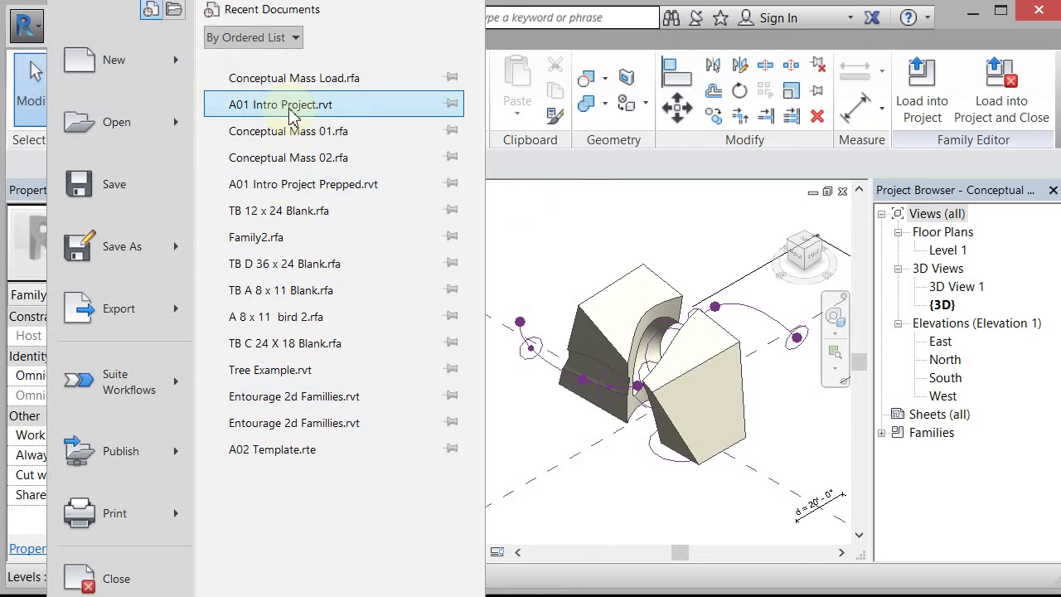
pyautogui.click(289, 106)
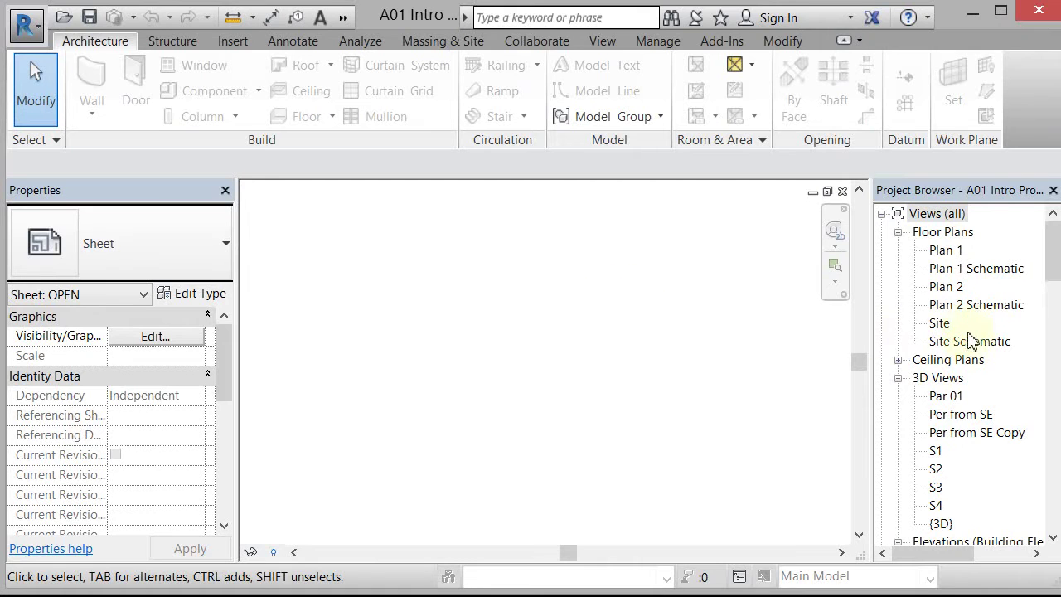
pyautogui.doubleClick(940, 323)
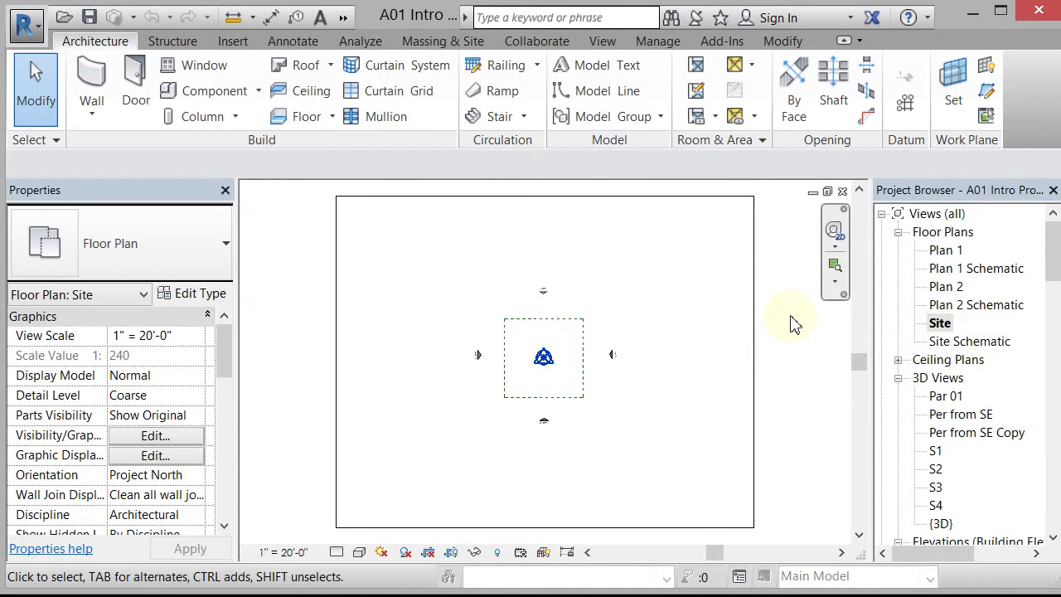
pyautogui.click(347, 24)
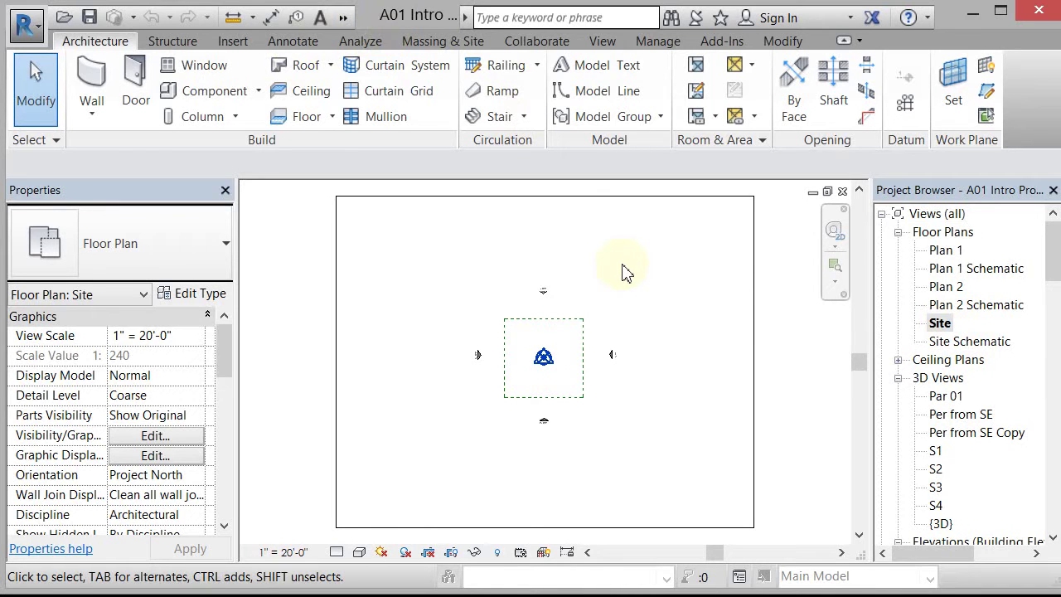
# Step: Load the Conceptual Mass Load family into A01 Intro Project and drop it on the survey point
pyautogui.hotkey('ctrl', 'Tab')
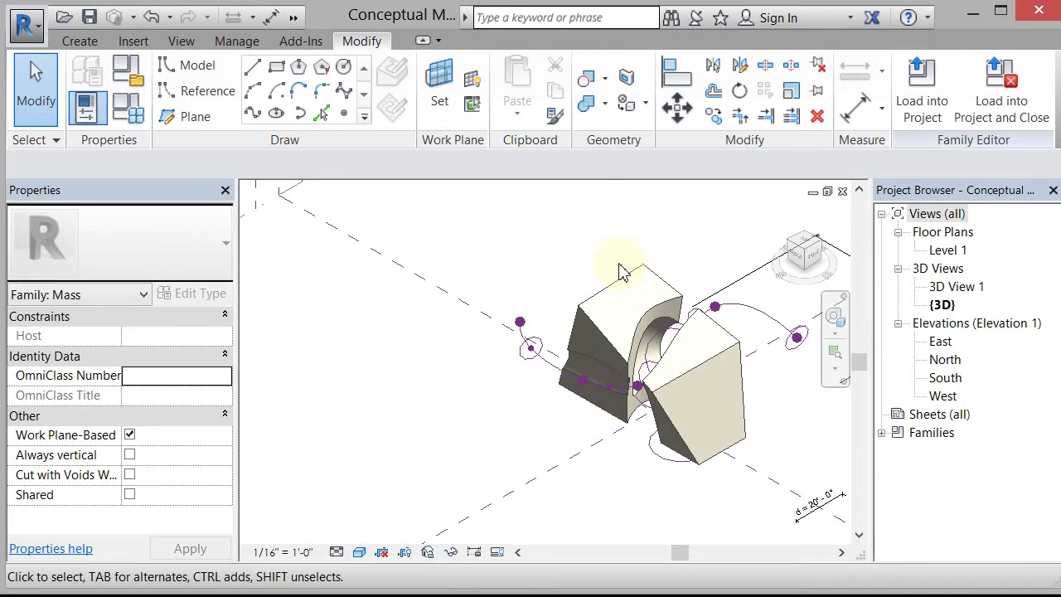
pyautogui.click(929, 97)
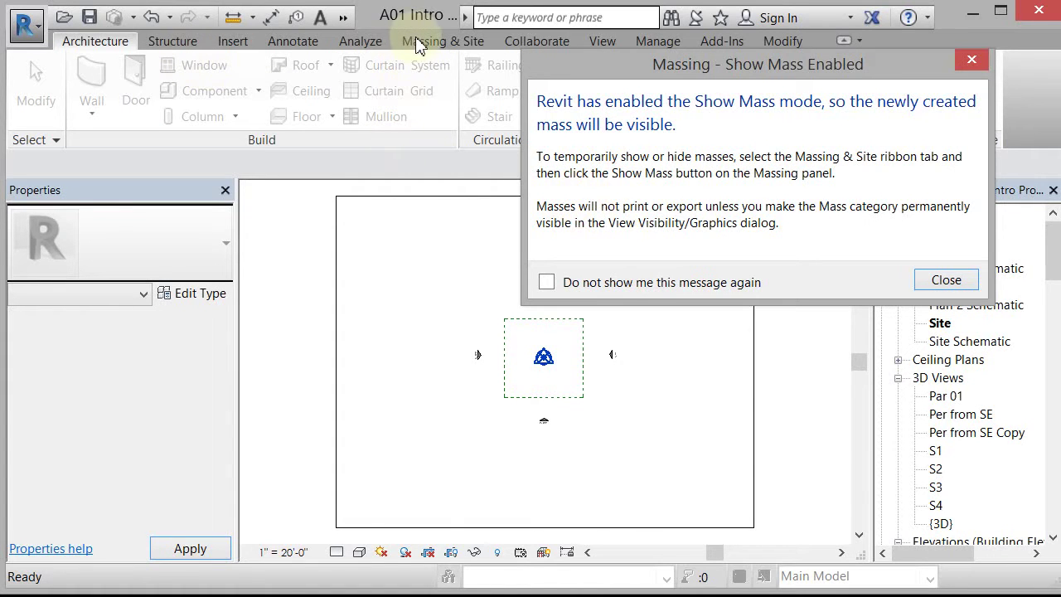
pyautogui.click(946, 282)
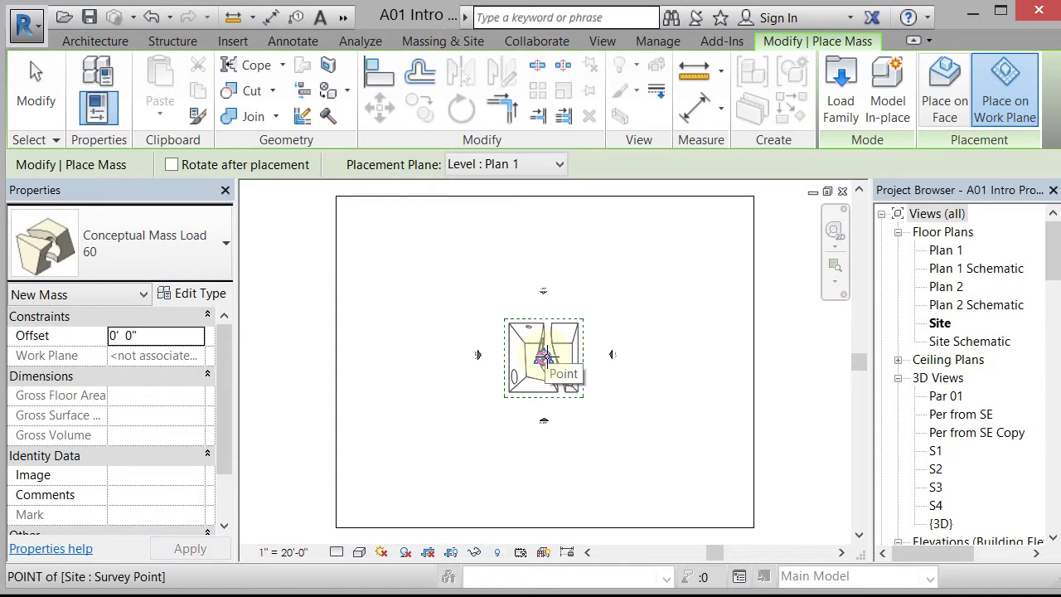
pyautogui.click(543, 357)
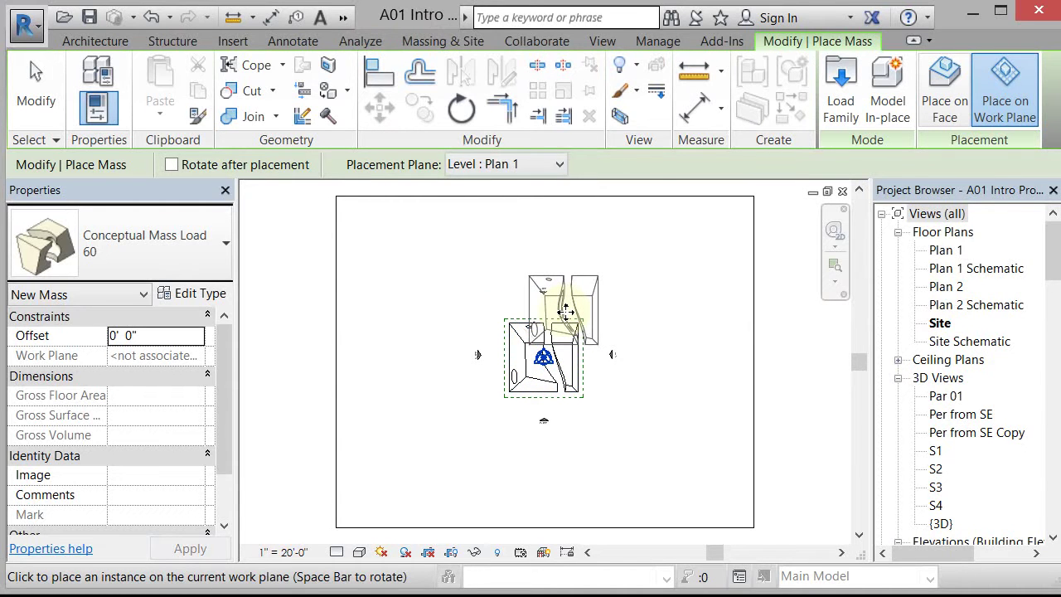
pyautogui.press('Escape')
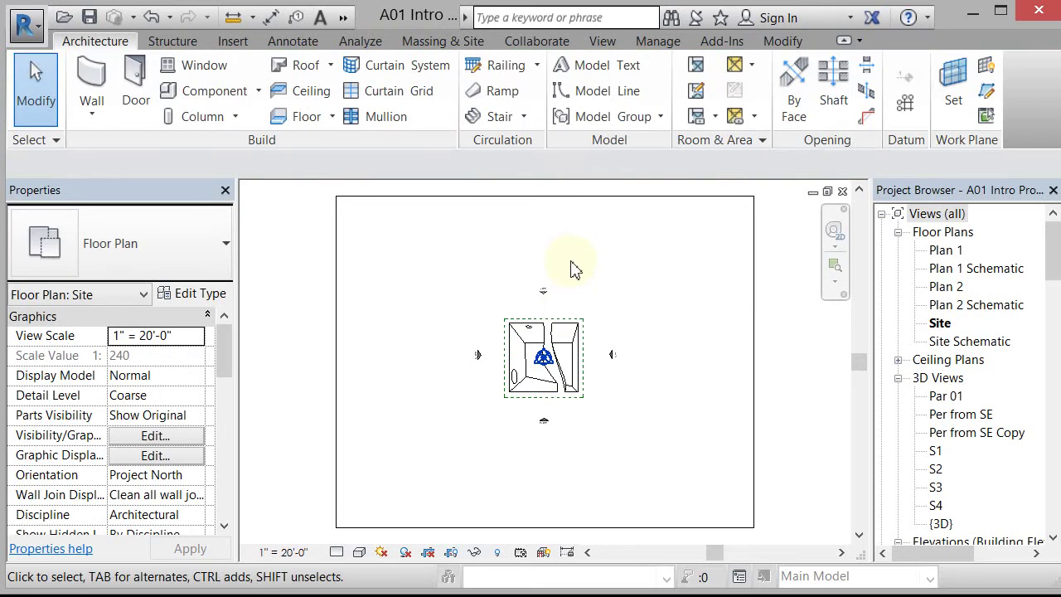
# Step: Open the project's default {3D} view and switch it to the Shaded visual style
pyautogui.click(343, 20)
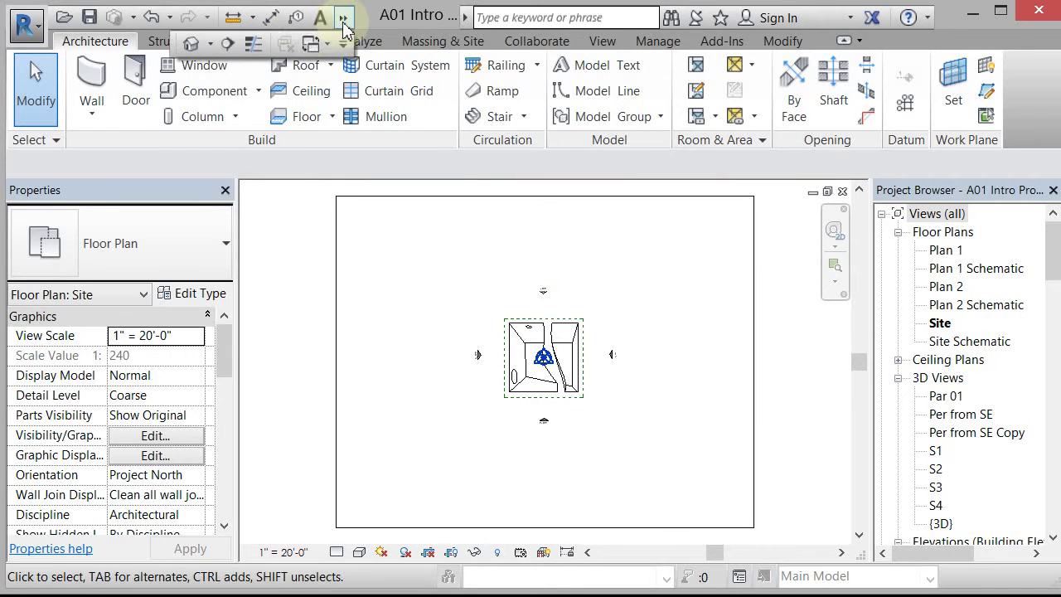
pyautogui.click(191, 43)
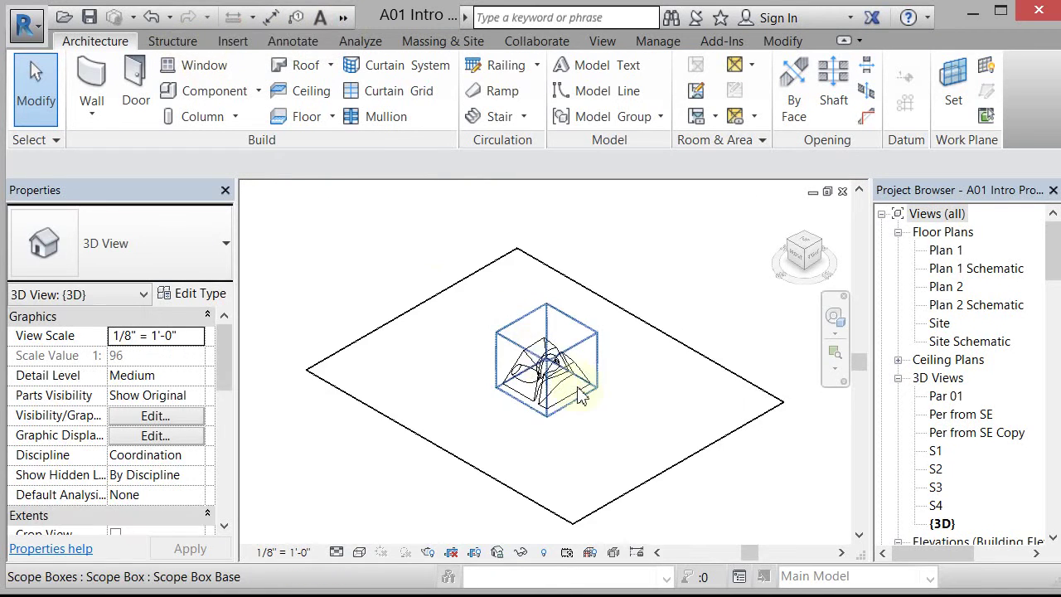
pyautogui.scroll(5, 563, 390)
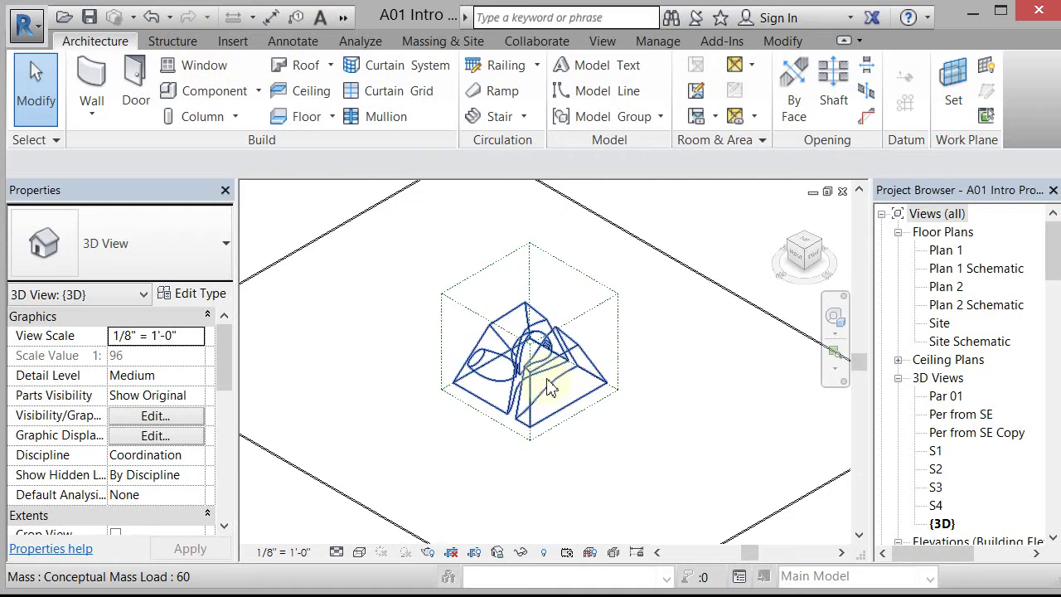
pyautogui.click(359, 552)
pyautogui.click(379, 469)
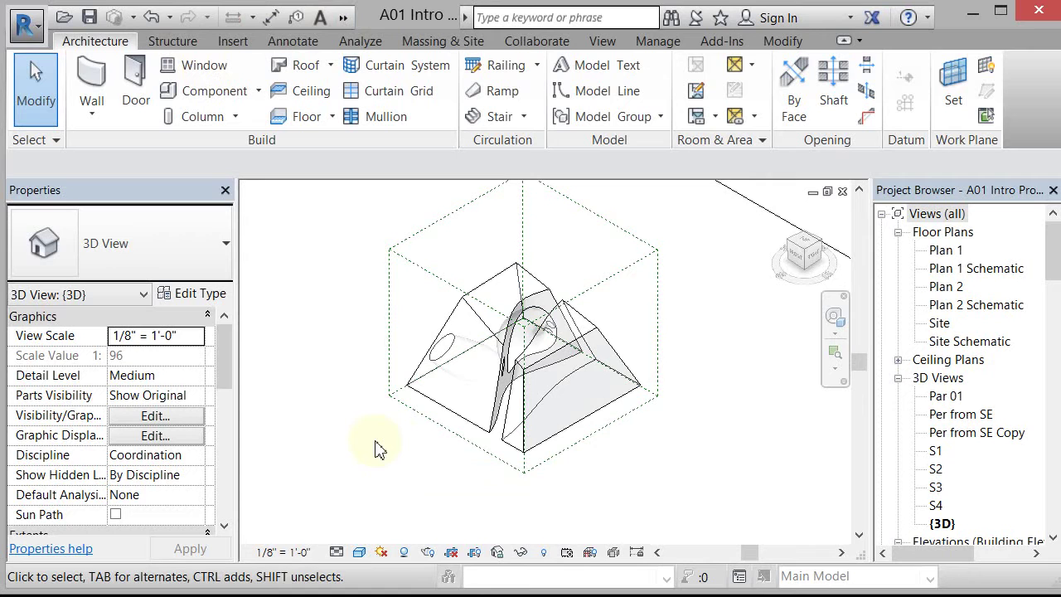
pyautogui.click(657, 40)
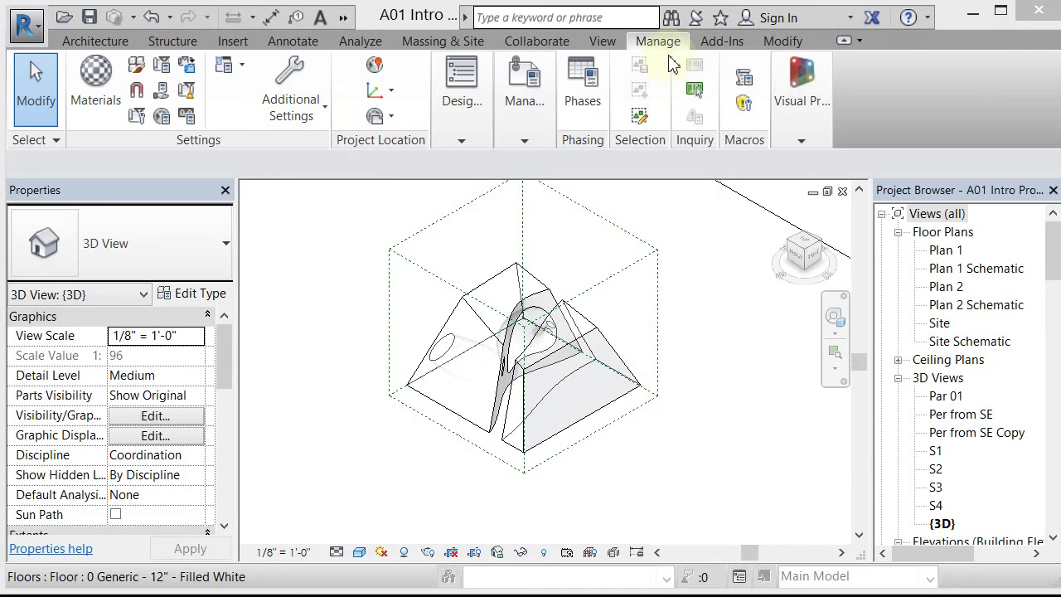
# Step: In Object Styles, change the Mass category's cut line weight from 2 to 6
pyautogui.click(138, 68)
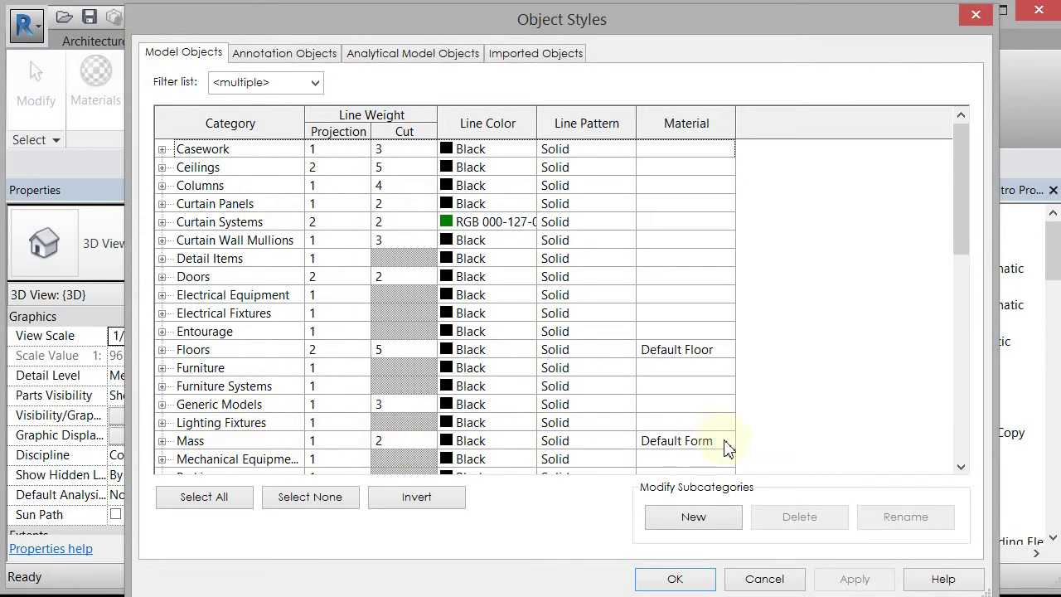
pyautogui.click(420, 445)
pyautogui.click(421, 441)
pyautogui.click(429, 442)
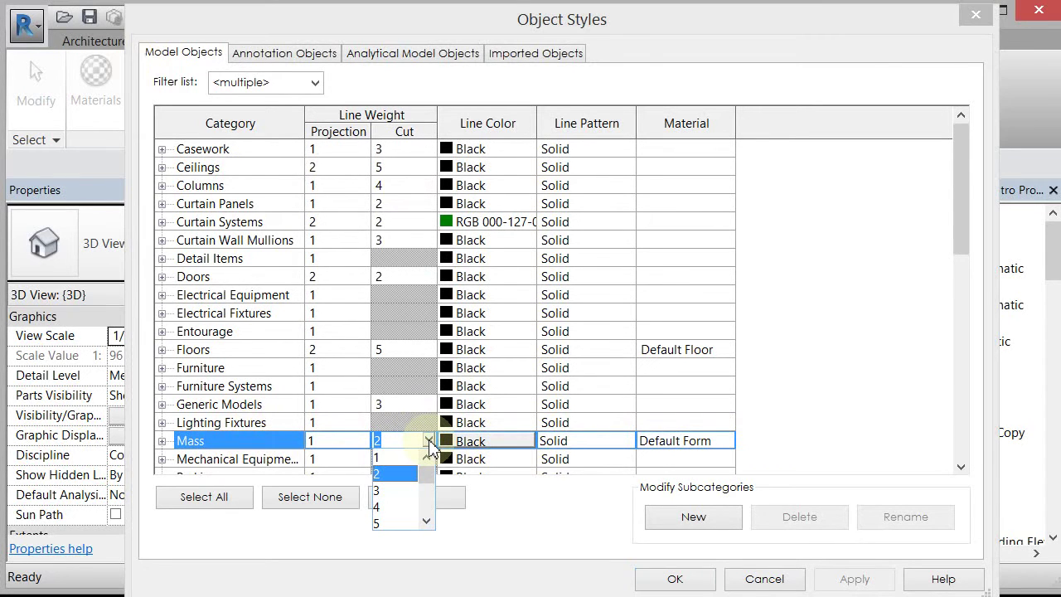
pyautogui.click(426, 520)
pyautogui.click(426, 520)
pyautogui.click(380, 507)
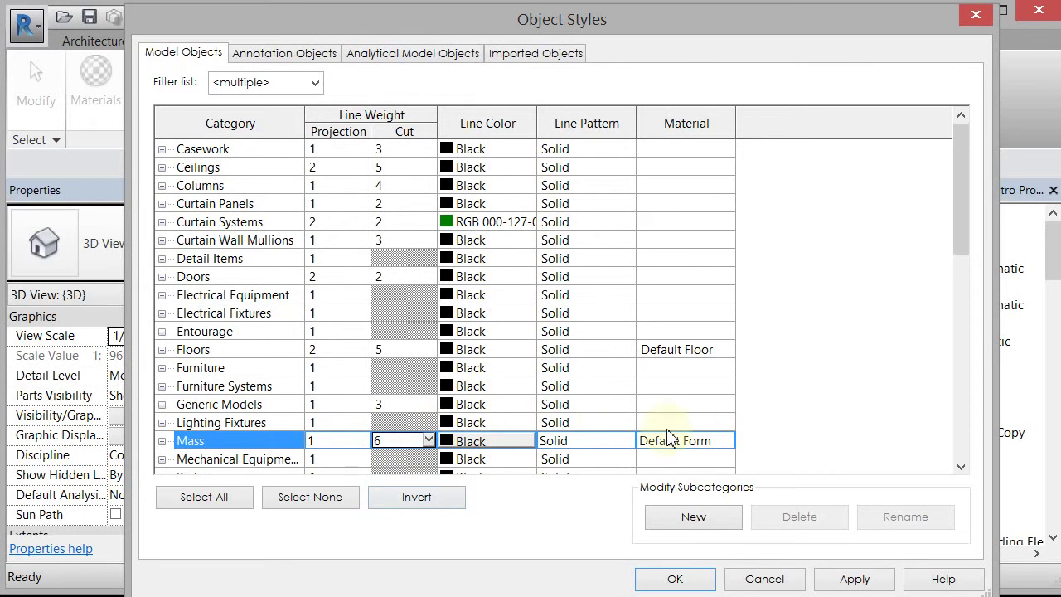
pyautogui.click(725, 448)
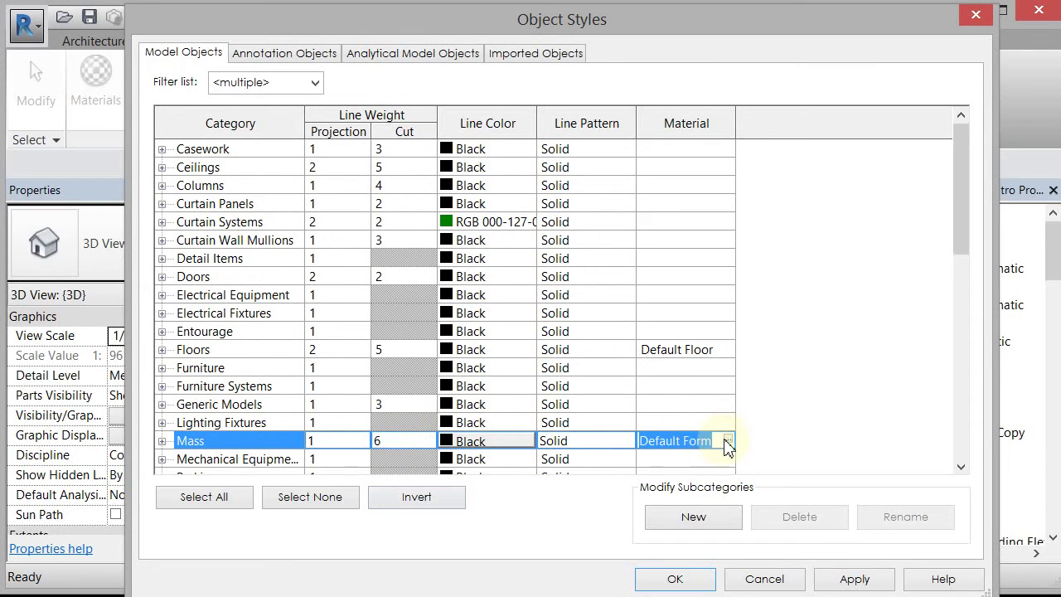
# Step: Give the Default Form material 0 transparency and a white graphics colour
pyautogui.click(727, 441)
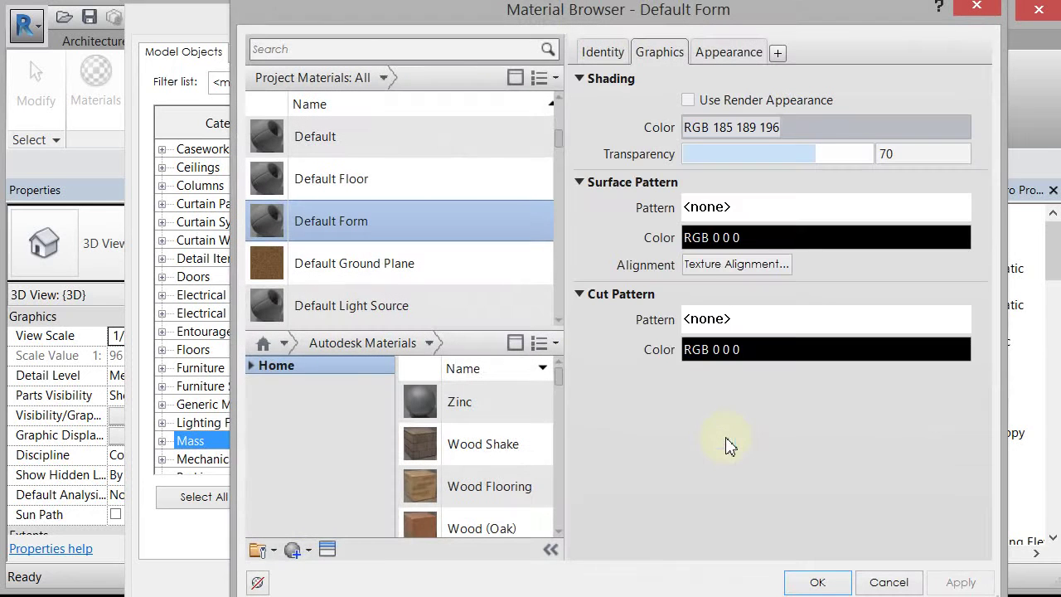
pyautogui.moveTo(813, 154); pyautogui.dragTo(577, 145)
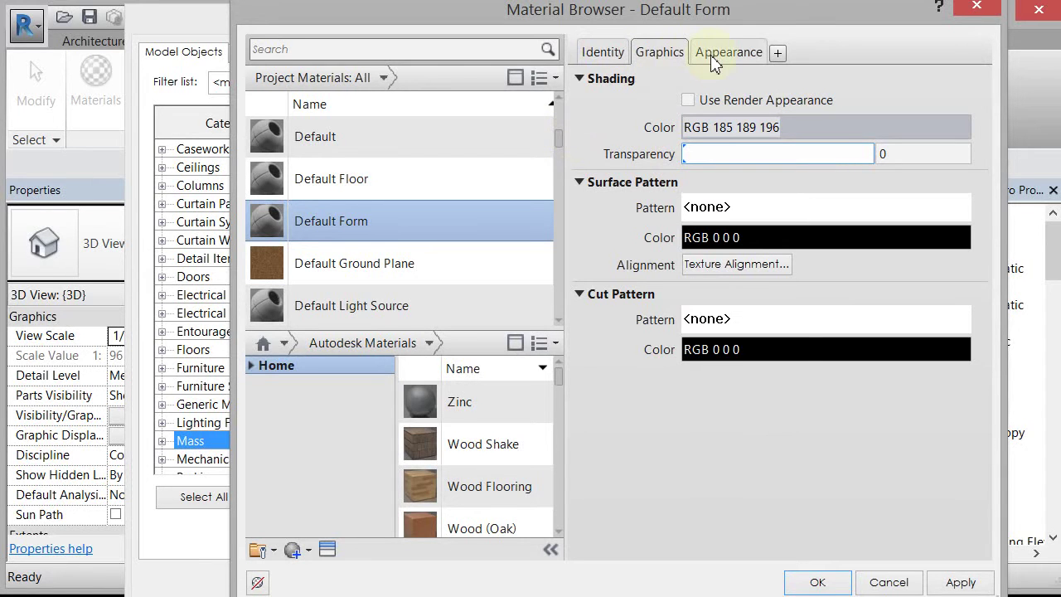
pyautogui.click(781, 126)
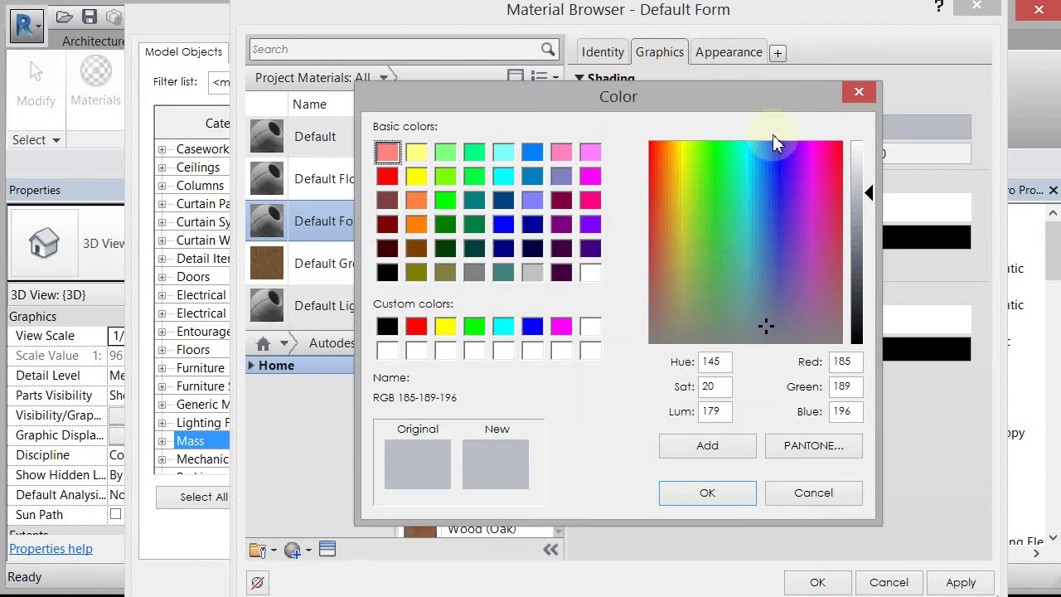
pyautogui.click(588, 352)
pyautogui.click(709, 493)
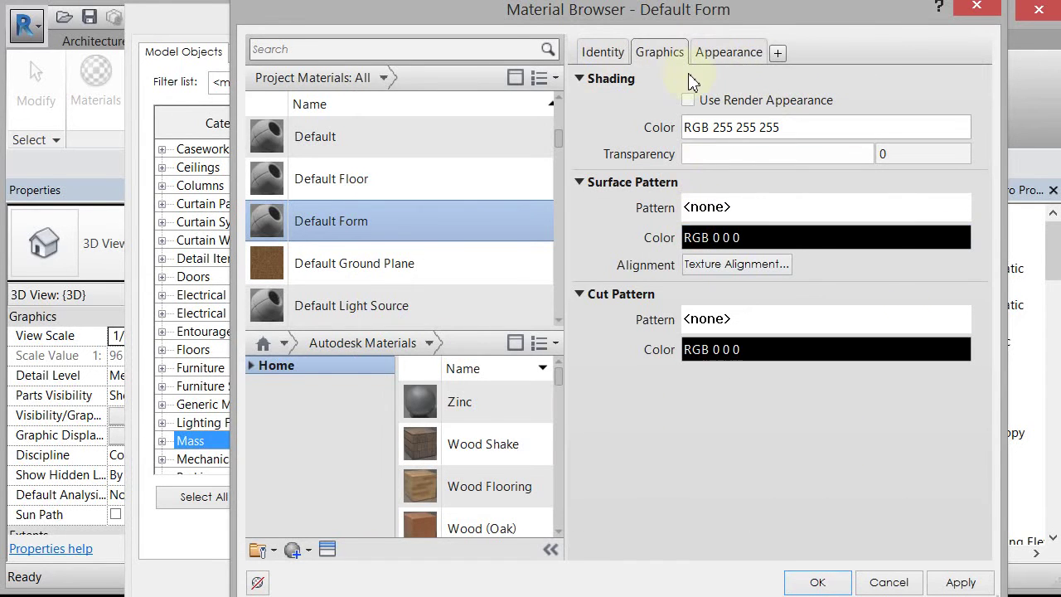
# Step: Set the Default Form appearance colour to white (RGB 255 255 255) and save the material
pyautogui.click(744, 53)
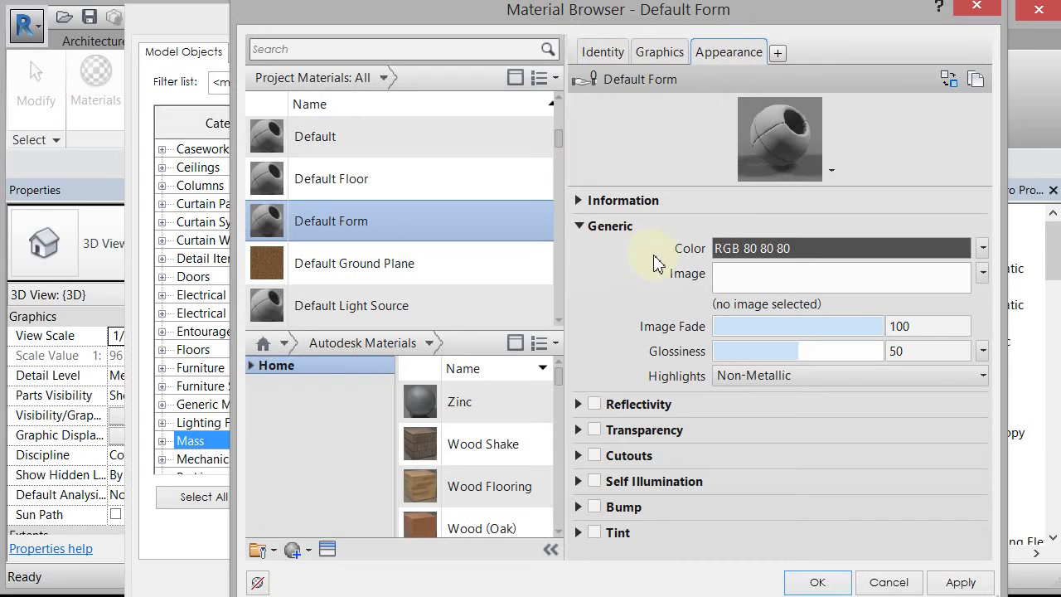
pyautogui.click(815, 252)
pyautogui.click(590, 349)
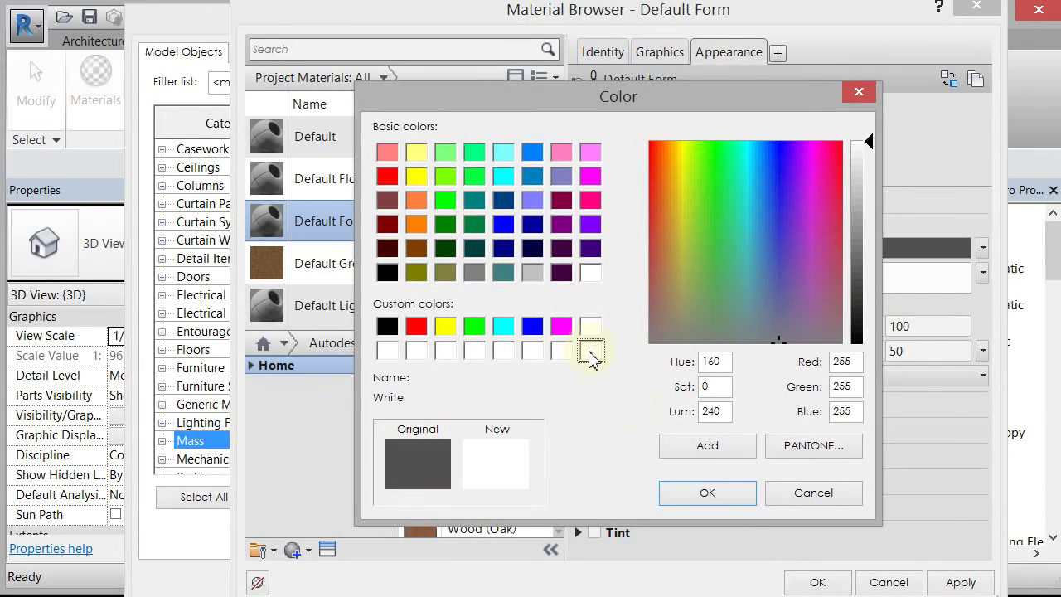
pyautogui.click(701, 497)
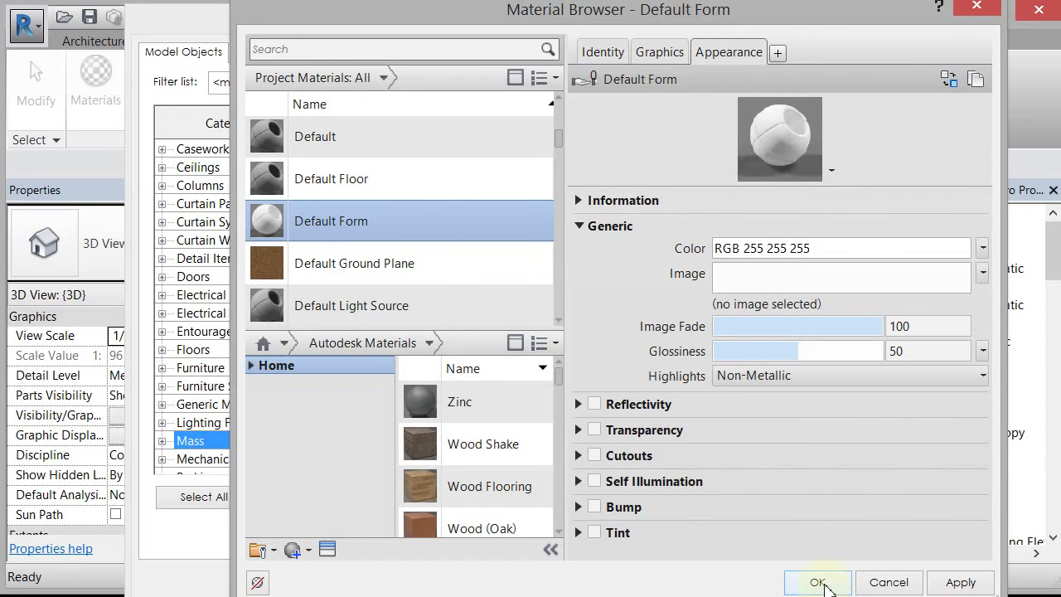
pyautogui.click(817, 582)
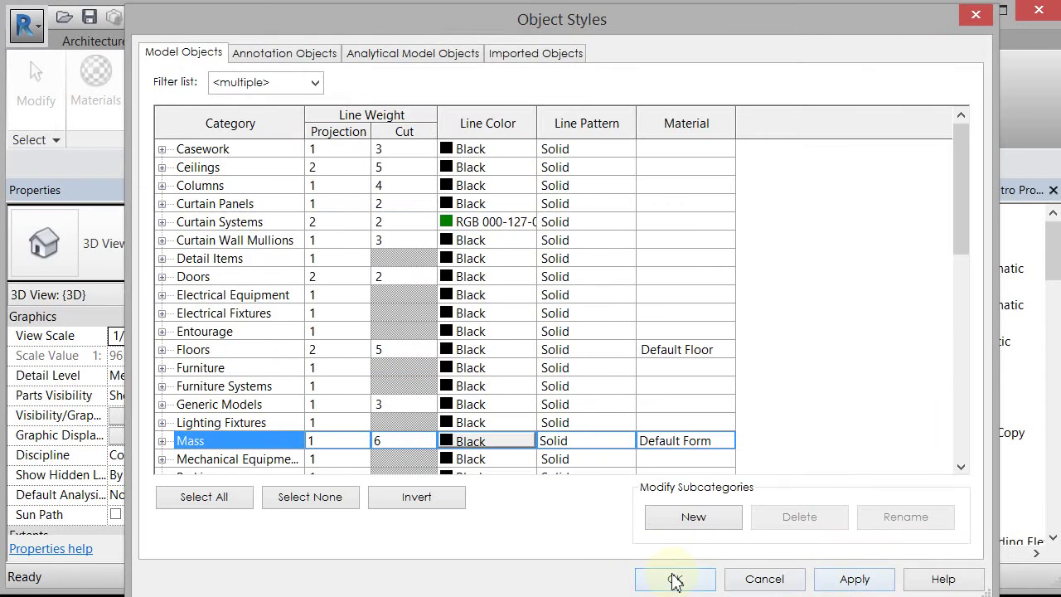
# Step: Apply the Object Styles changes, then try the placed mass as types 40 and 20 60
pyautogui.click(675, 578)
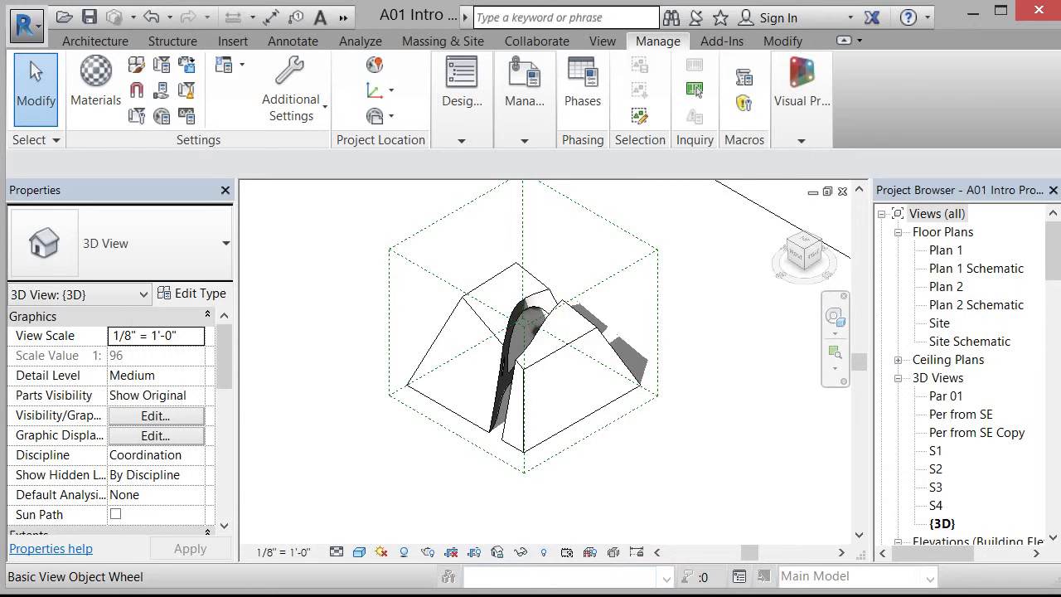
pyautogui.click(492, 282)
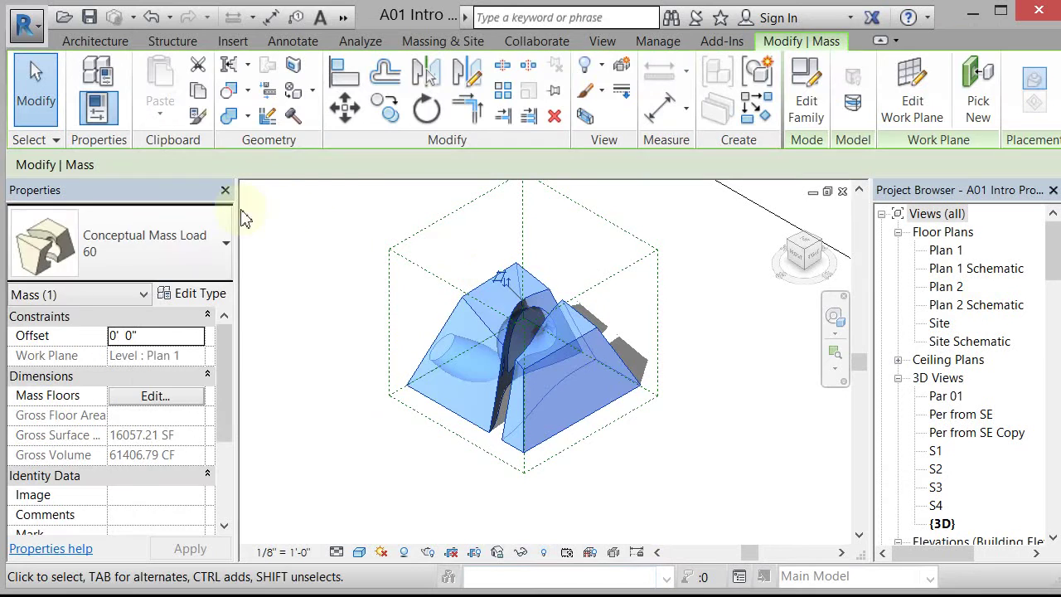
pyautogui.click(178, 266)
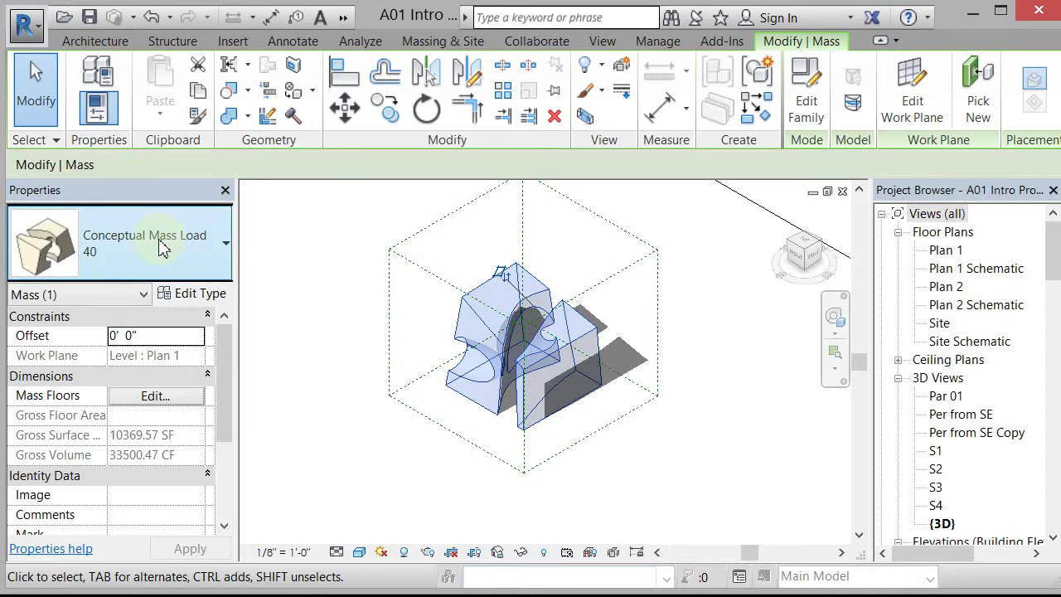
pyautogui.click(162, 256)
pyautogui.click(116, 374)
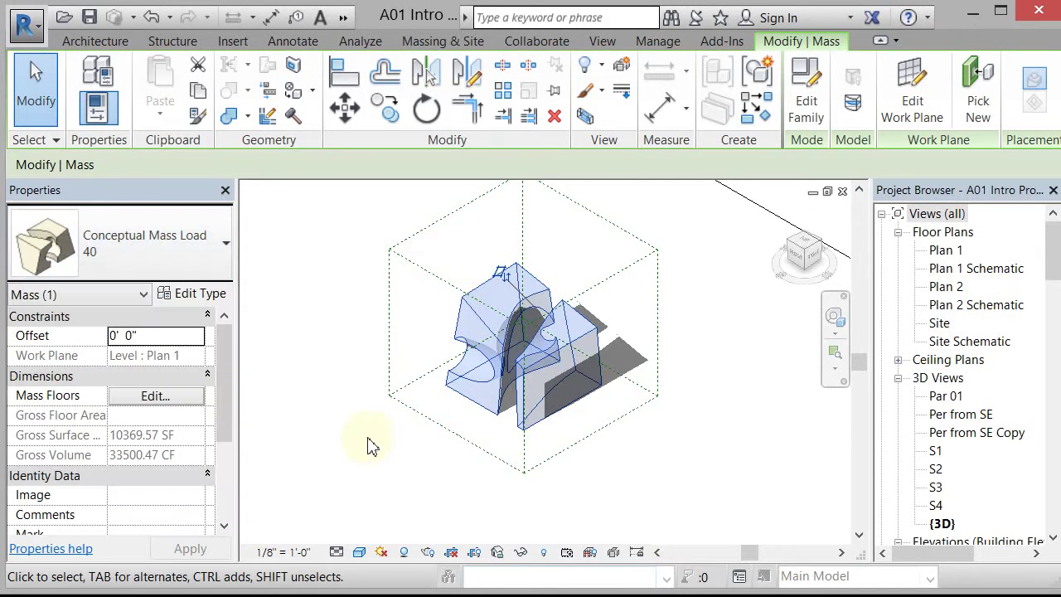
pyautogui.click(375, 448)
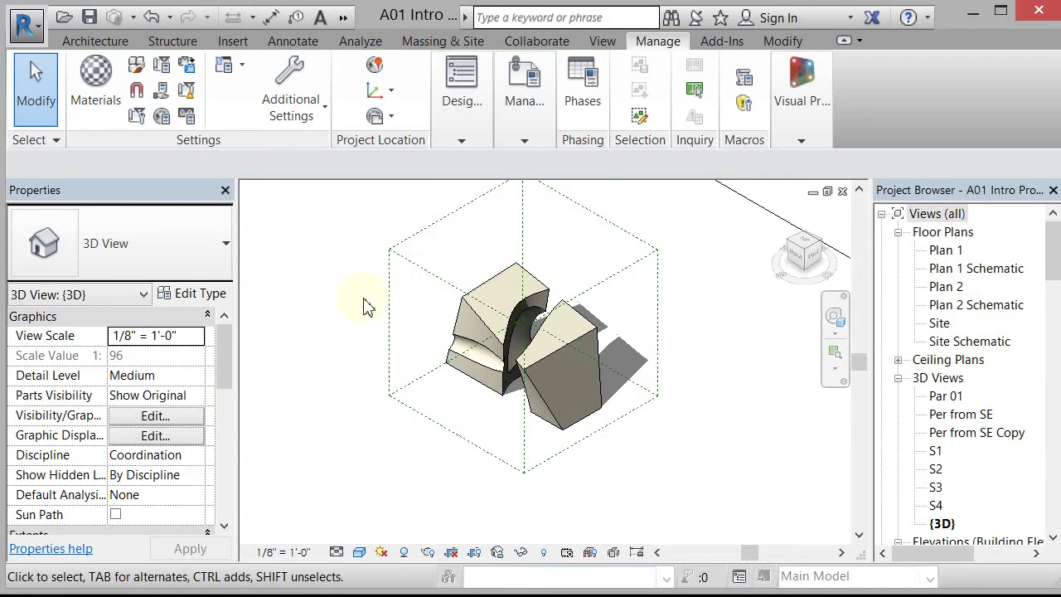
# Step: Cycle the mass through the 60 40, 60 and 20 60 types, ending on type 40
pyautogui.click(460, 298)
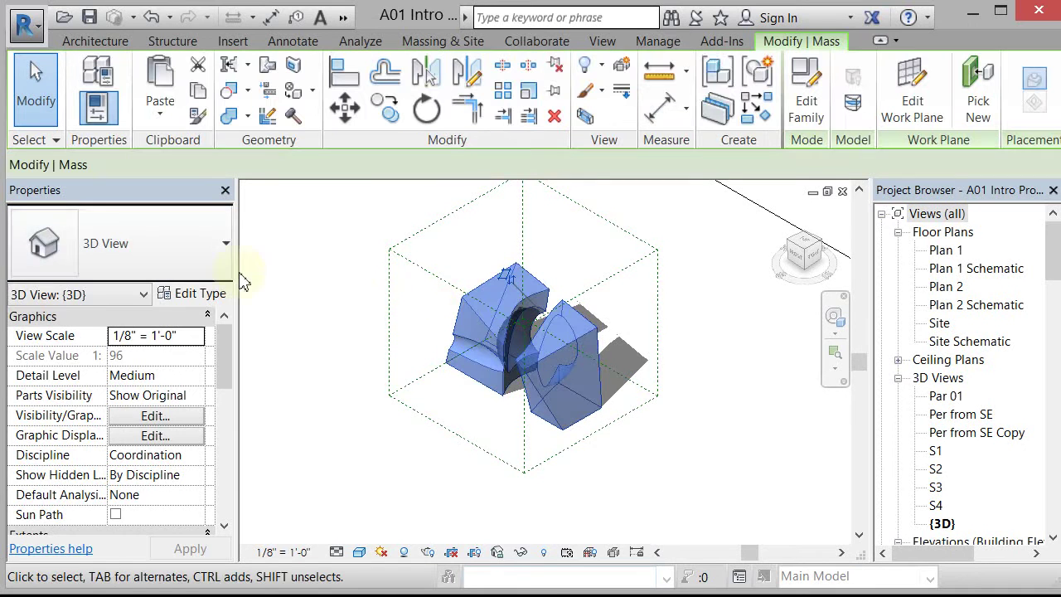
pyautogui.click(196, 264)
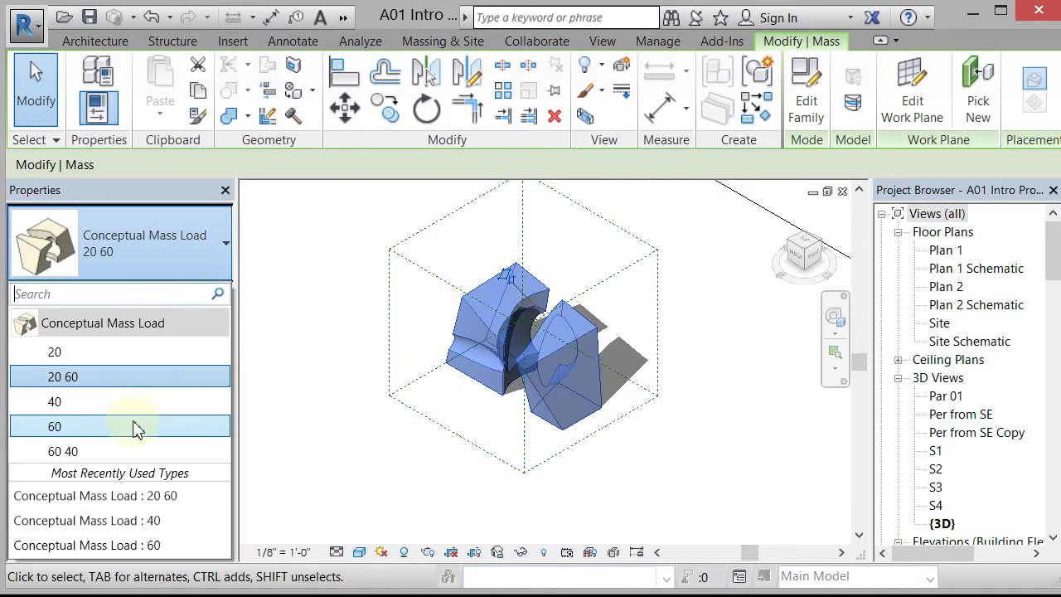
pyautogui.click(346, 446)
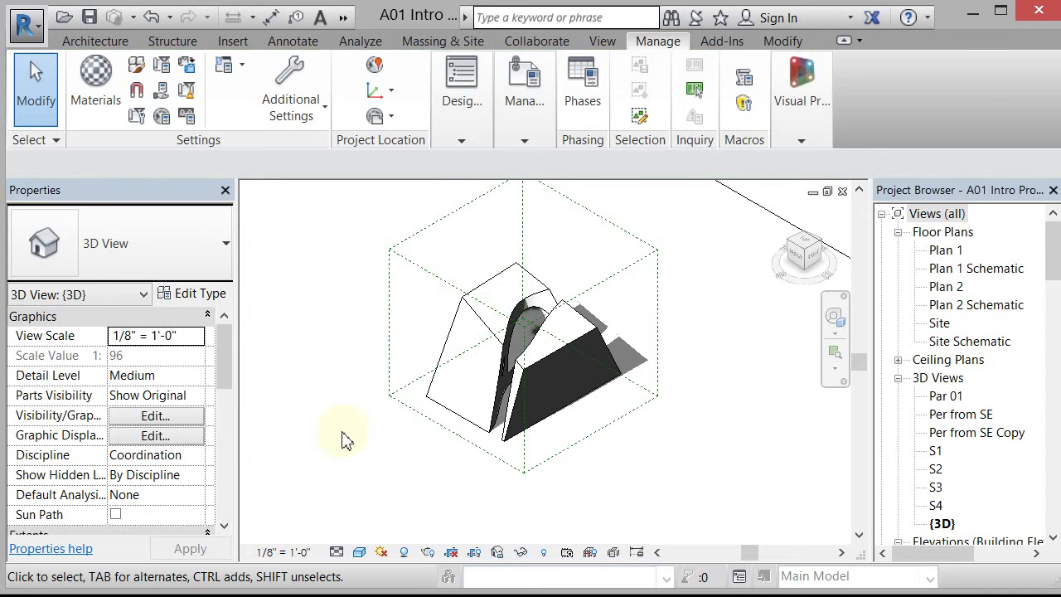
pyautogui.click(469, 328)
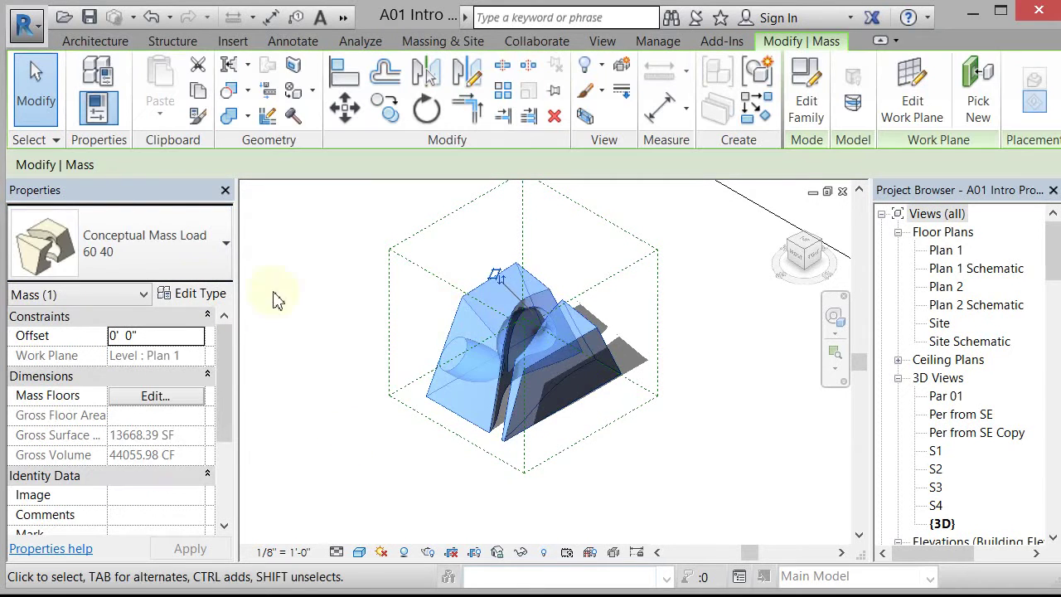
pyautogui.click(185, 274)
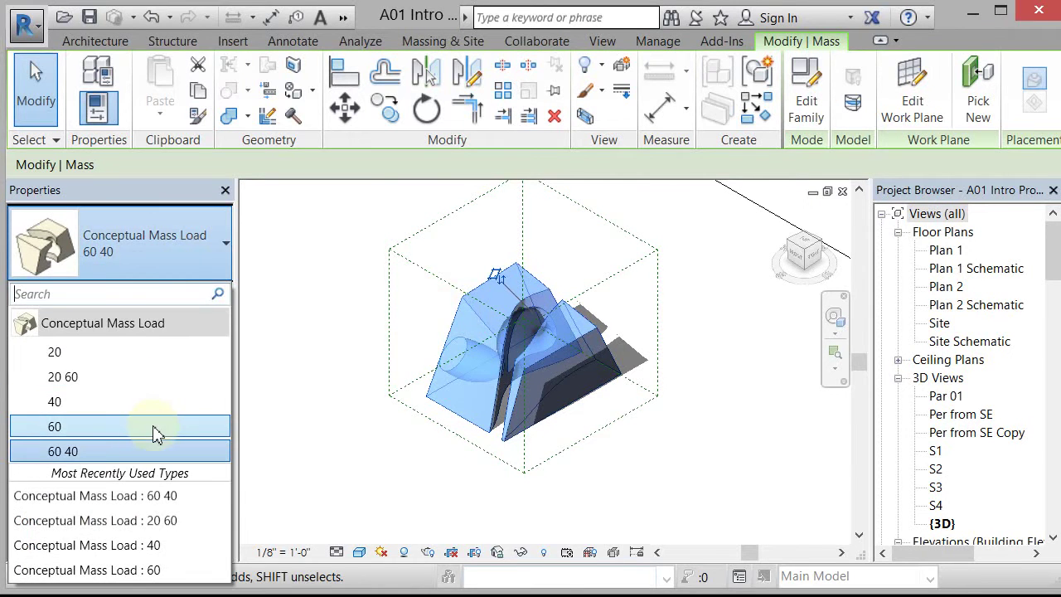
pyautogui.click(189, 434)
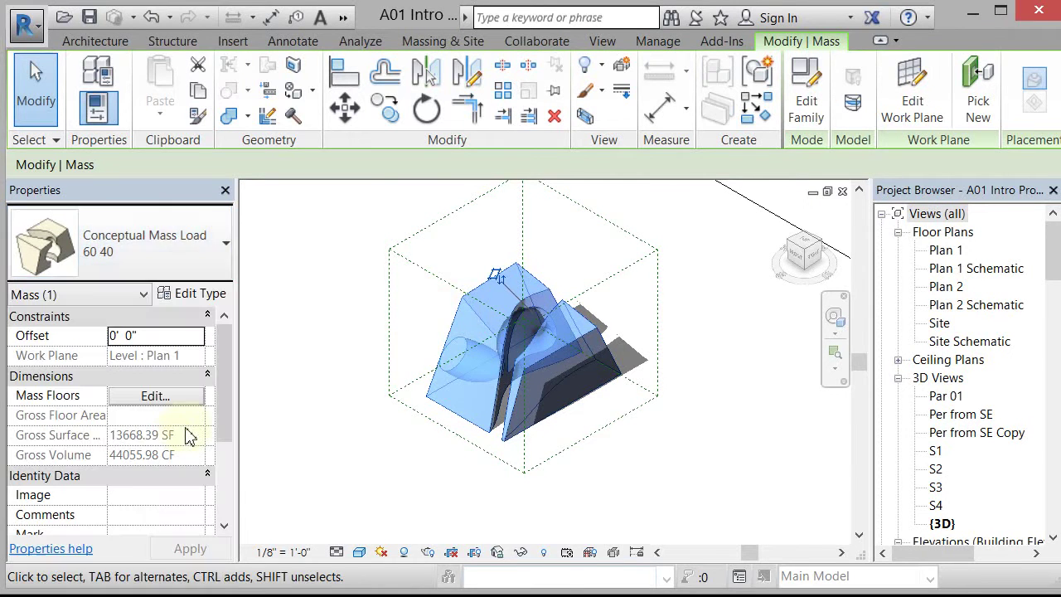
pyautogui.click(184, 257)
pyautogui.click(133, 379)
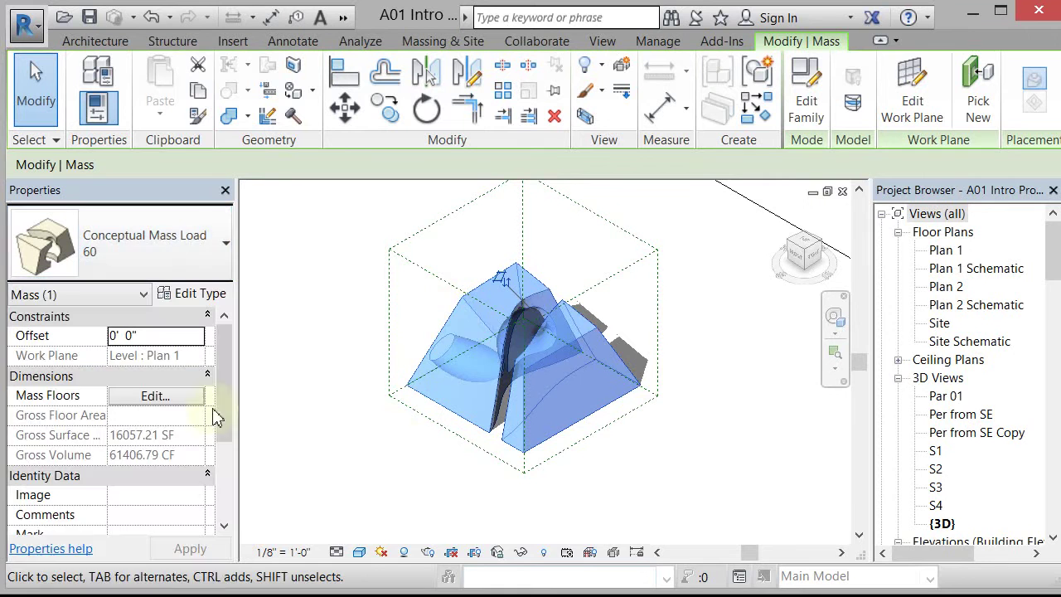
pyautogui.click(177, 262)
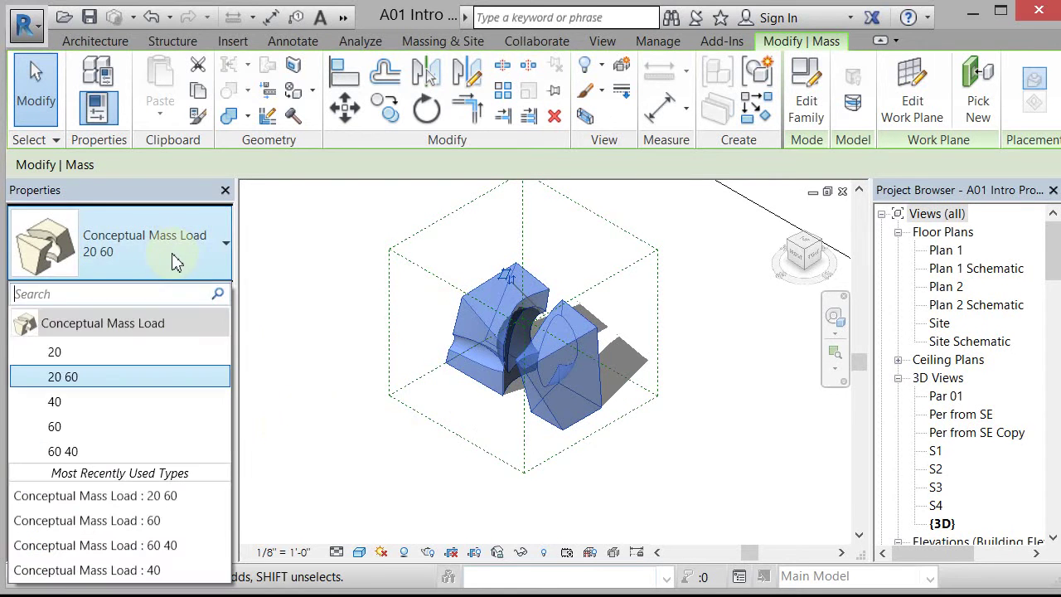
pyautogui.click(118, 400)
pyautogui.click(344, 473)
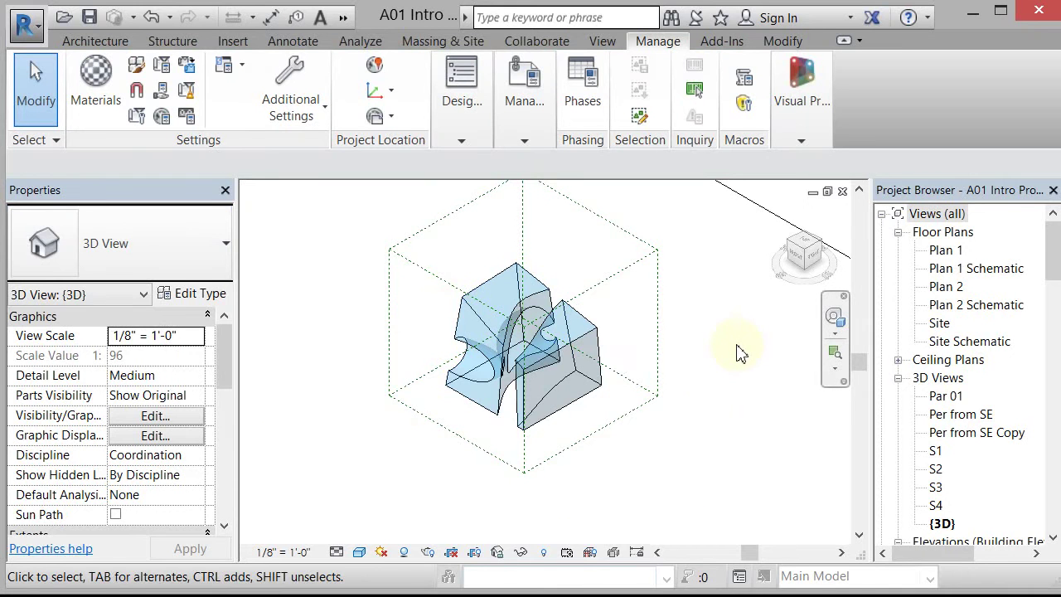
pyautogui.scroll(2, 658, 338)
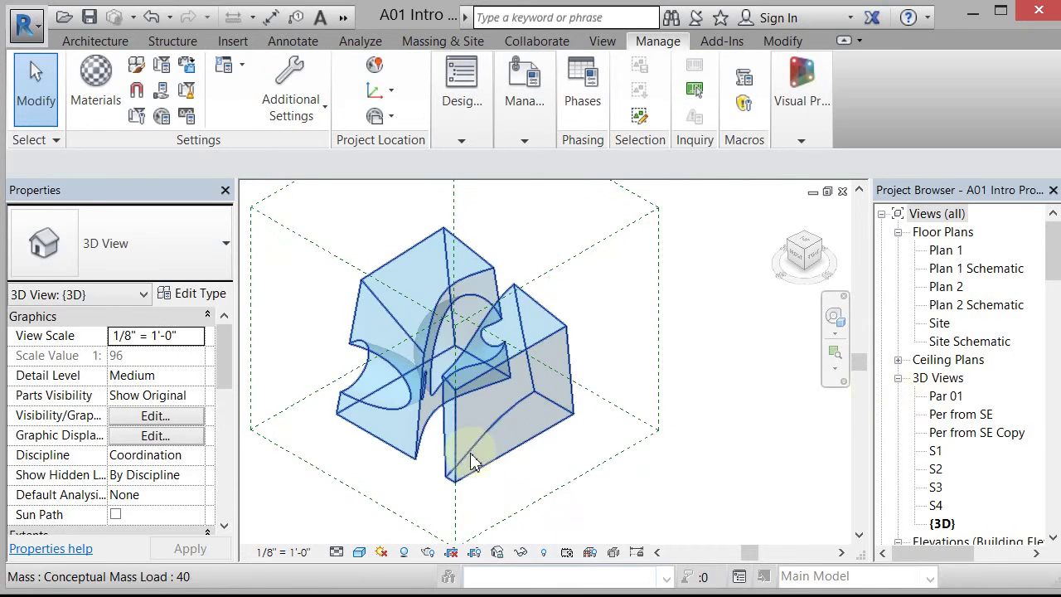
# Step: Replace the 40 type's Glass form material with Autodesk Zinc, shaded by render appearance
pyautogui.click(405, 260)
pyautogui.click(214, 294)
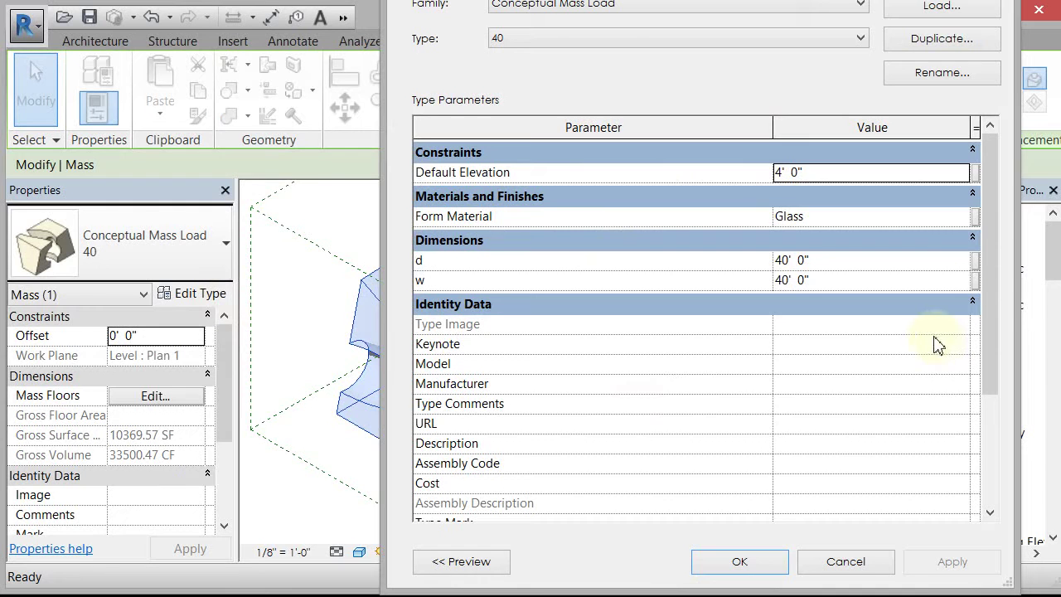
pyautogui.click(974, 216)
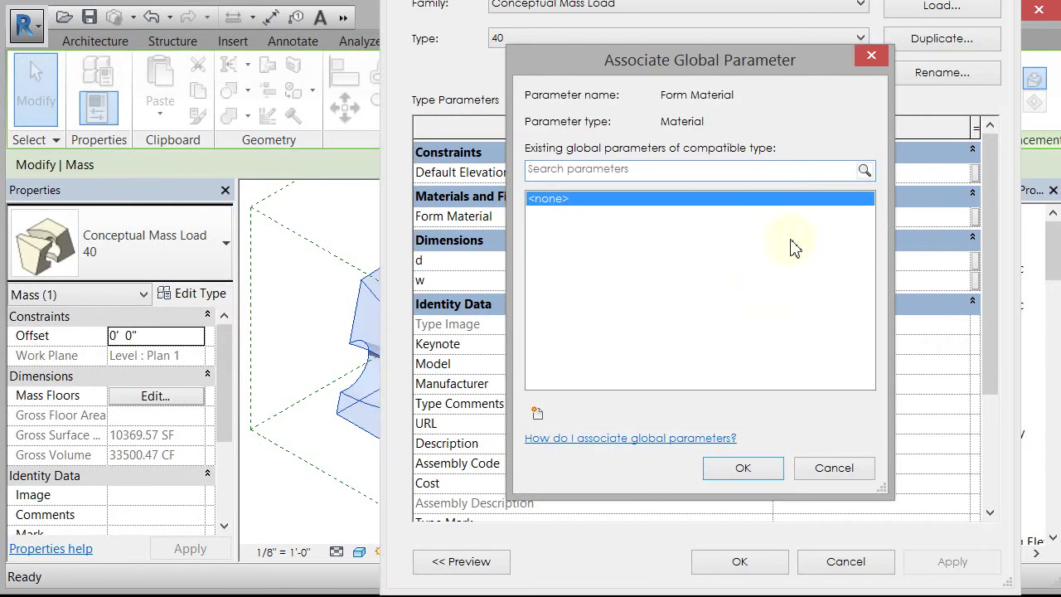
pyautogui.click(841, 468)
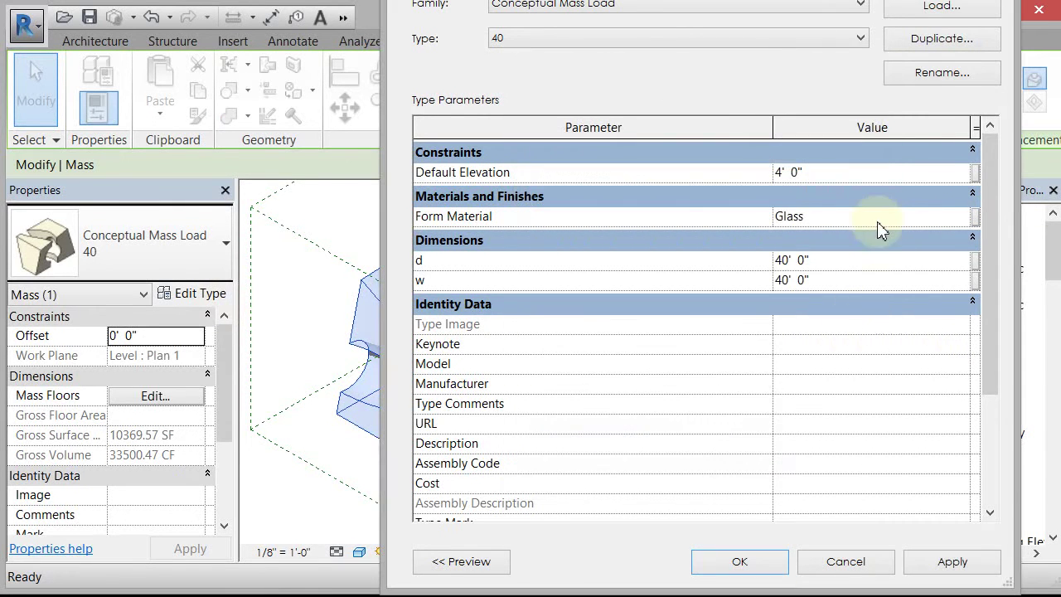
pyautogui.click(865, 218)
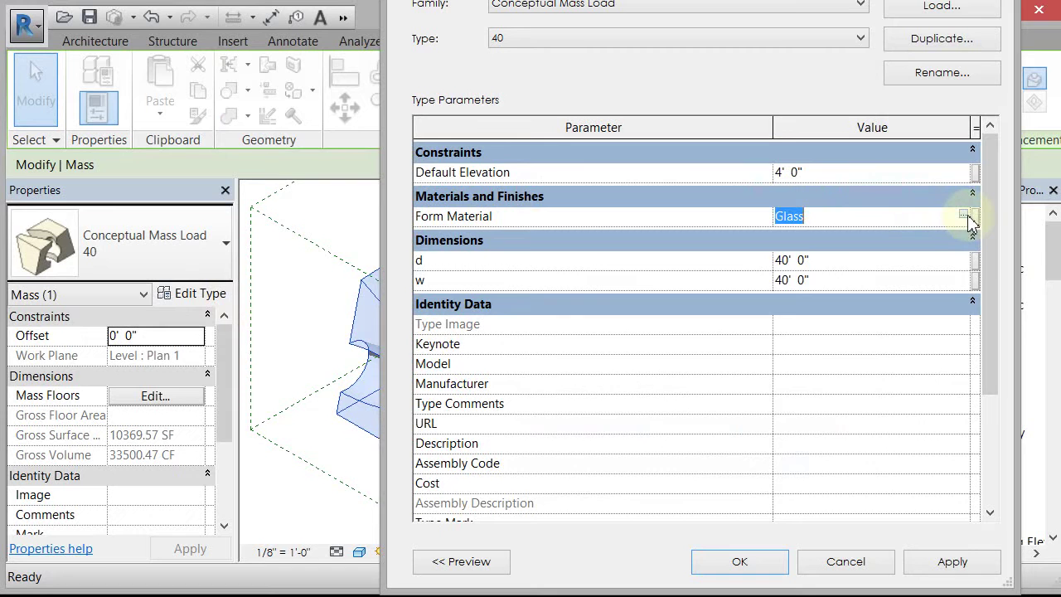
pyautogui.click(963, 217)
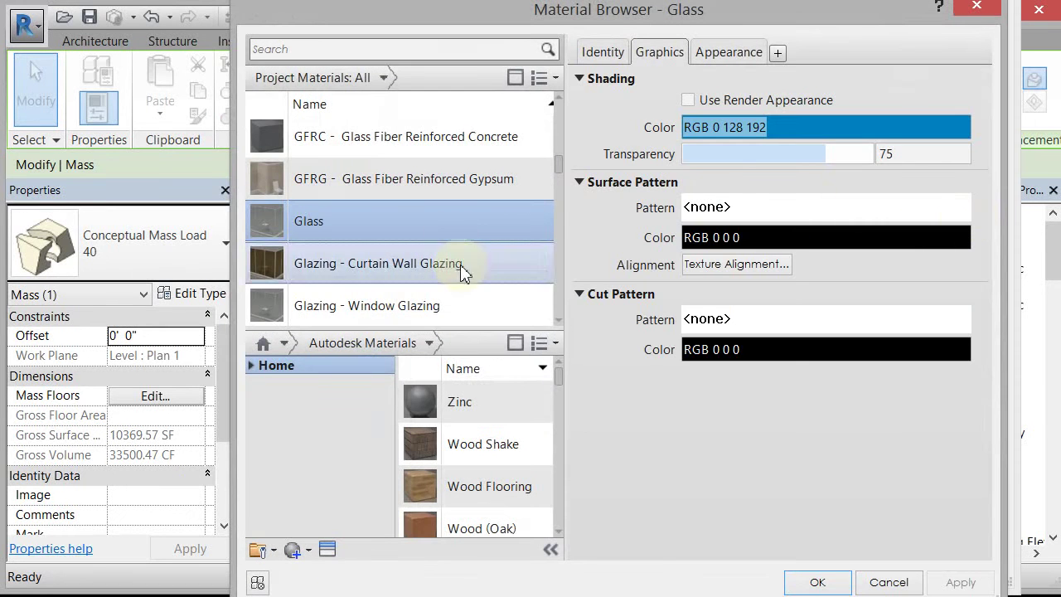
pyautogui.moveTo(481, 407)
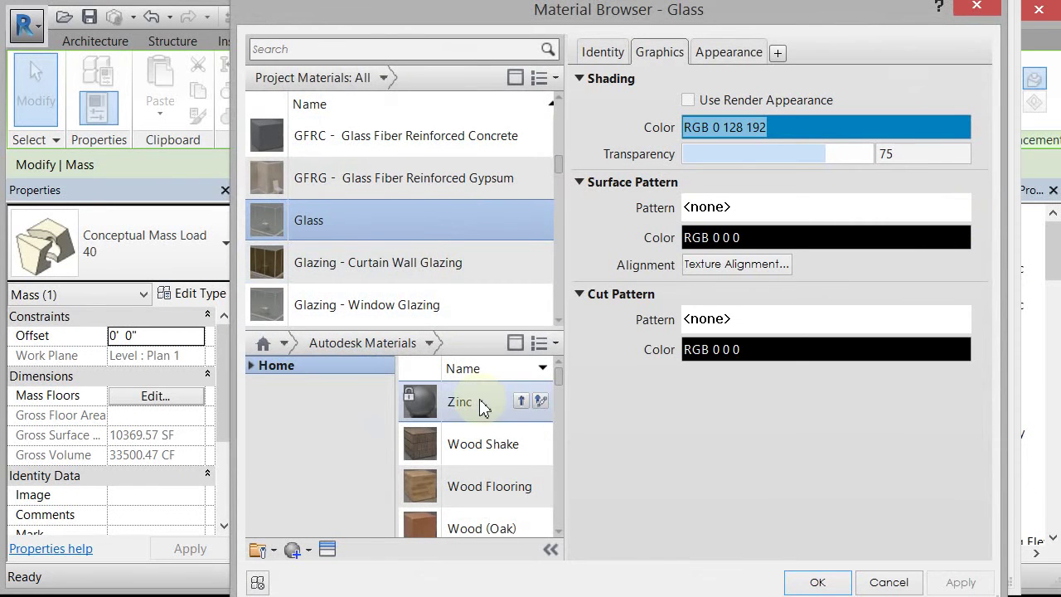
pyautogui.click(522, 401)
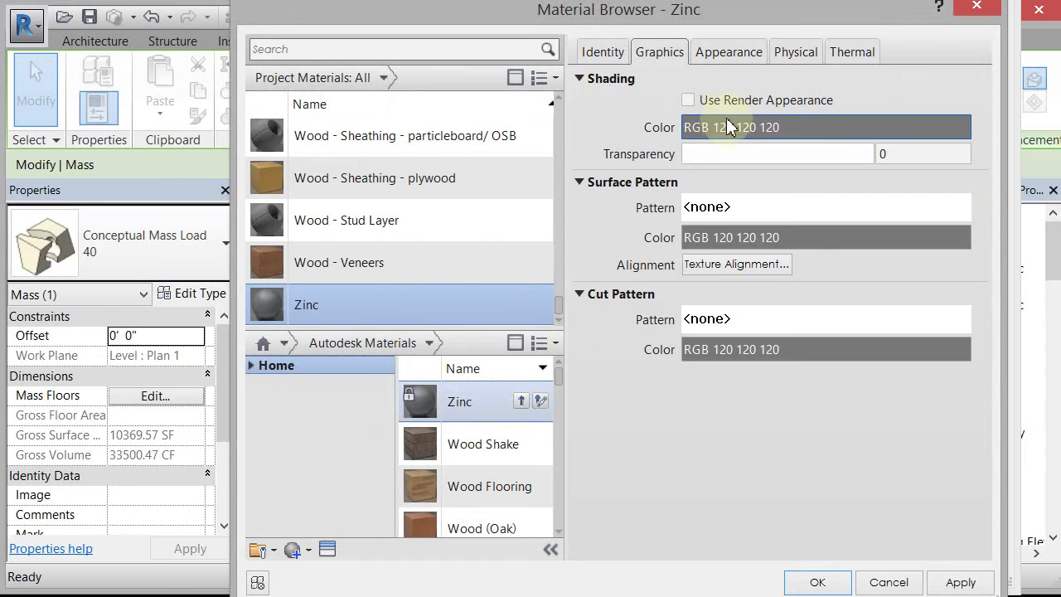
pyautogui.click(688, 101)
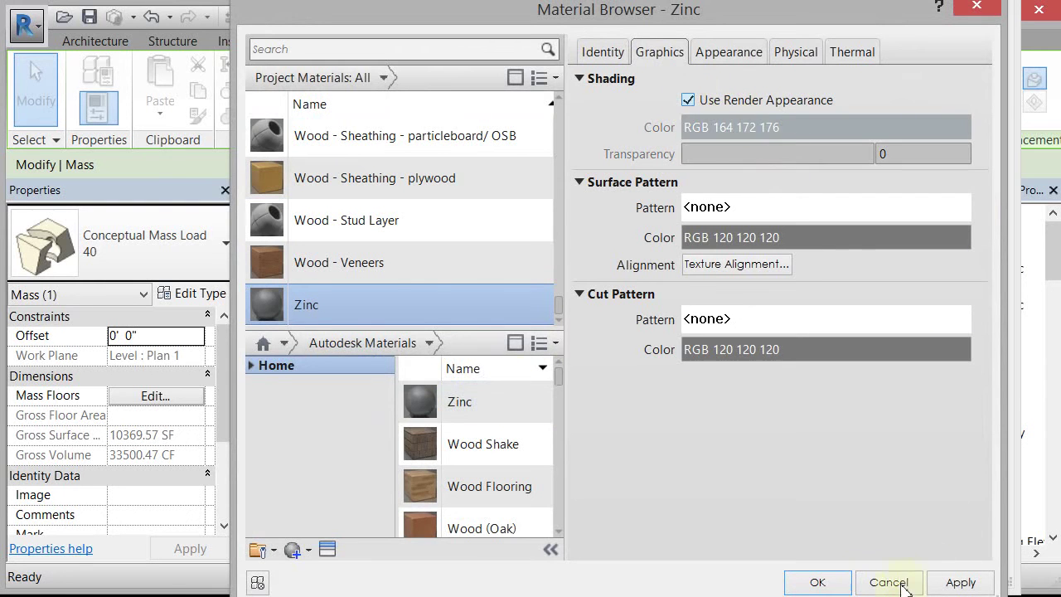
pyautogui.click(818, 583)
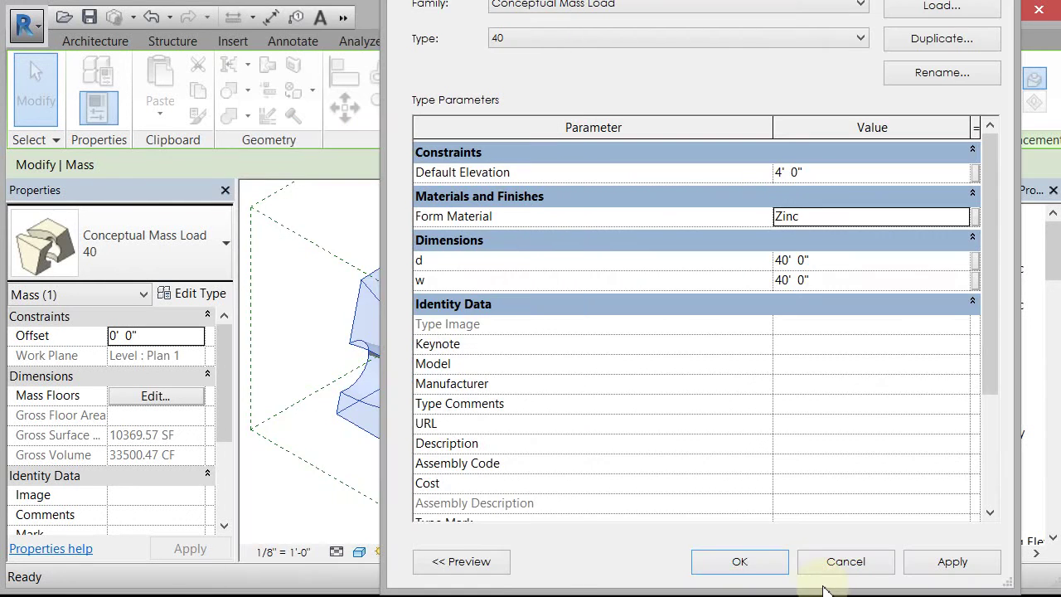
pyautogui.click(763, 565)
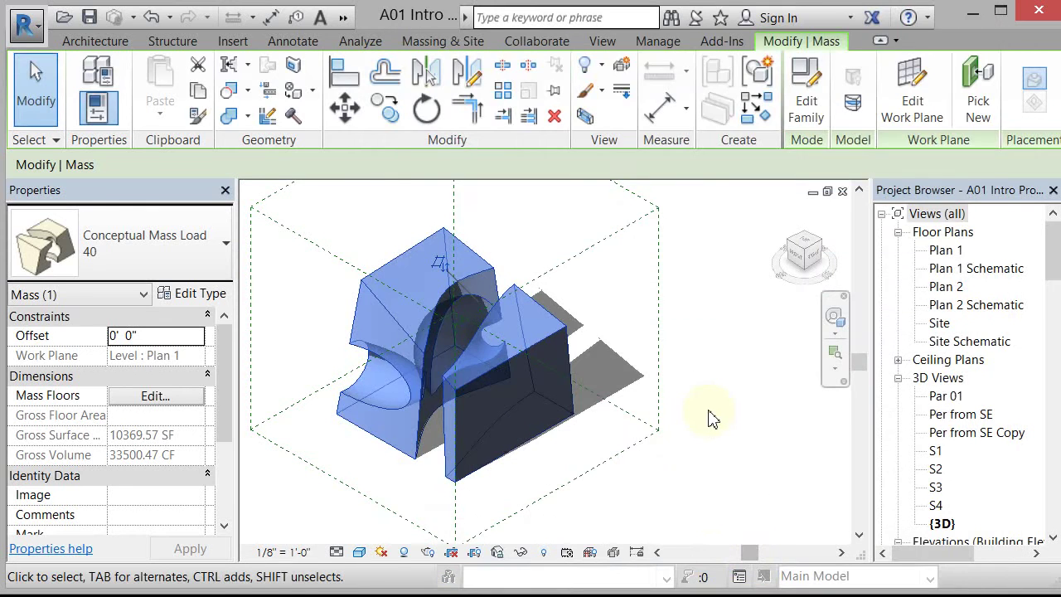
# Step: Deselect the mass to see it grey, and scroll back up to Views (all)
pyautogui.click(729, 378)
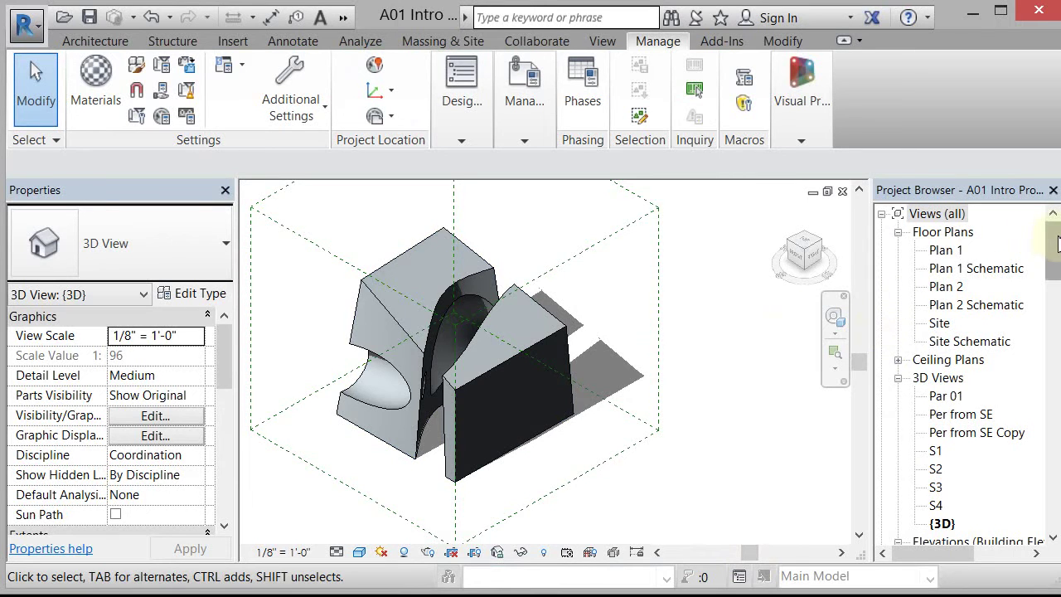
pyautogui.moveTo(1052, 261); pyautogui.dragTo(1052, 228)
pyautogui.click(937, 213)
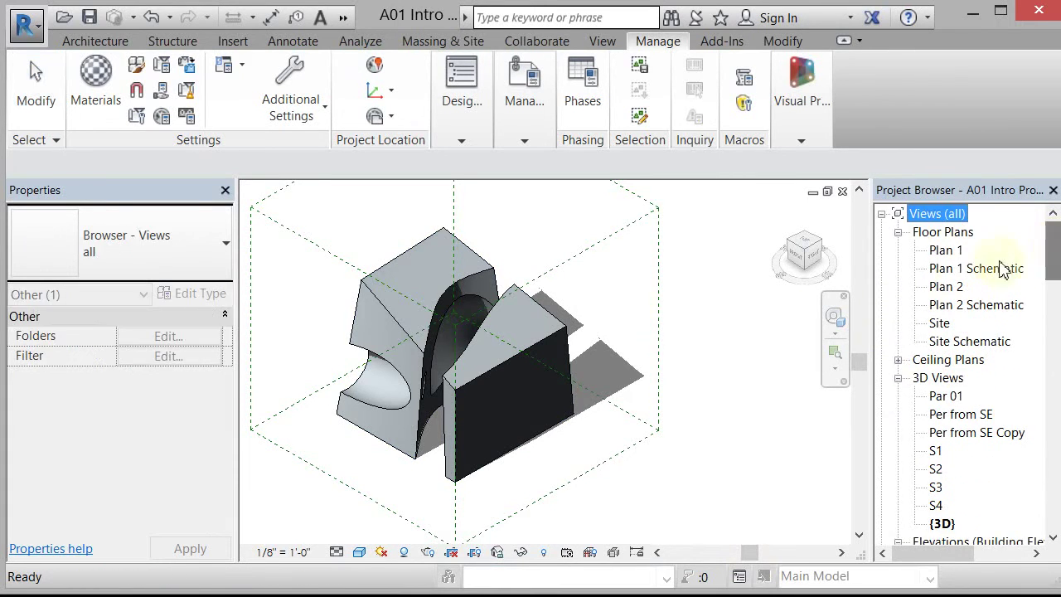
# Step: Open the Plan 2 Schematic floor plan showing the grey zinc mass at 1/16" = 1'-0"
pyautogui.doubleClick(955, 305)
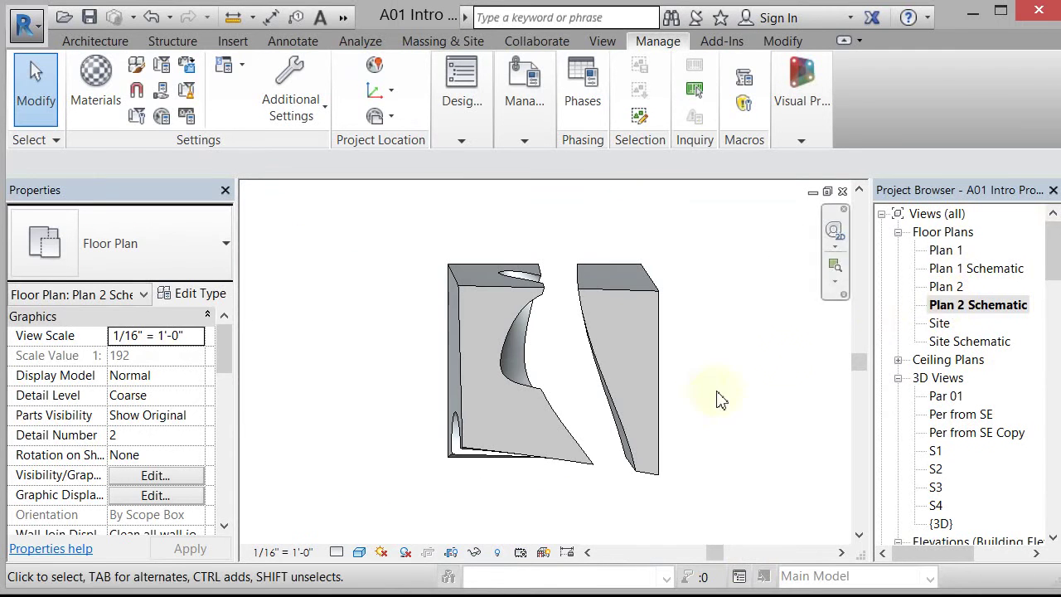
pyautogui.scroll(2, 423, 317)
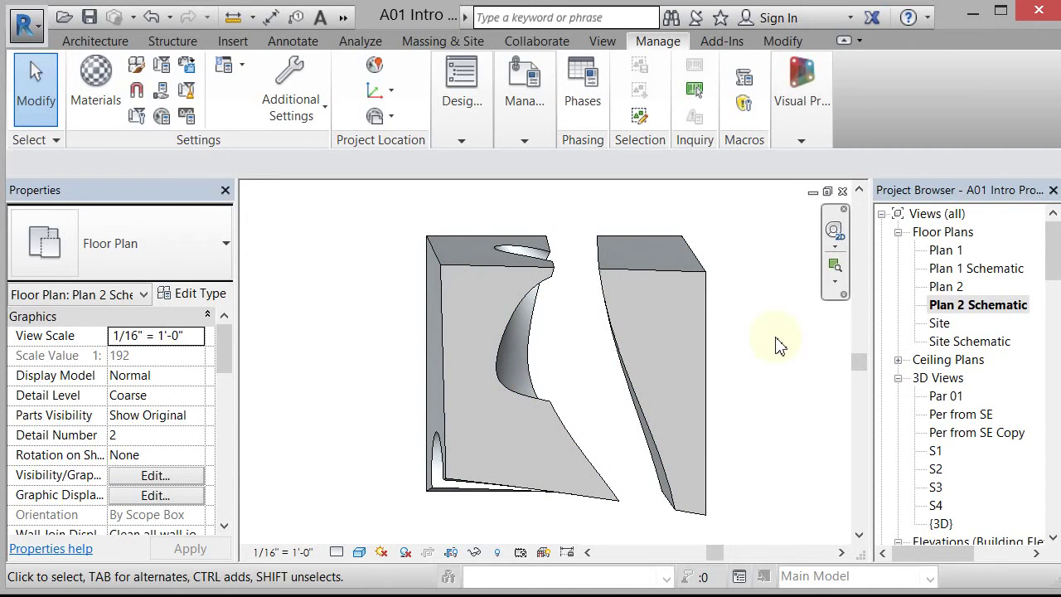
pyautogui.rightClick(976, 313)
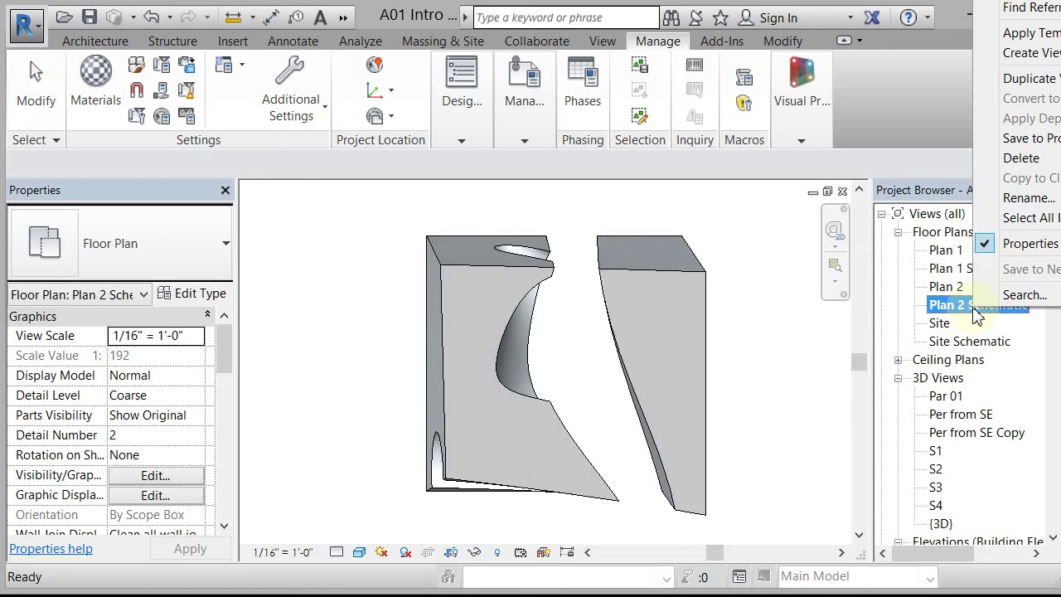
pyautogui.click(767, 321)
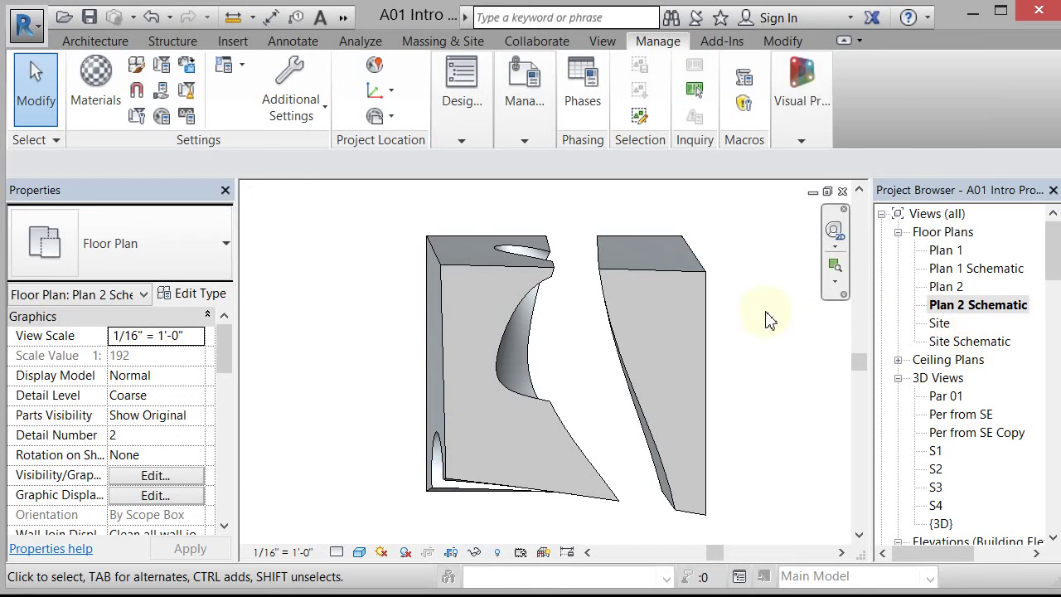
# Step: Using VG, override cut patterns for all categories in Plan 2 Schematic with solid RGB 128-0-0
pyautogui.press('v')
pyautogui.press('g')
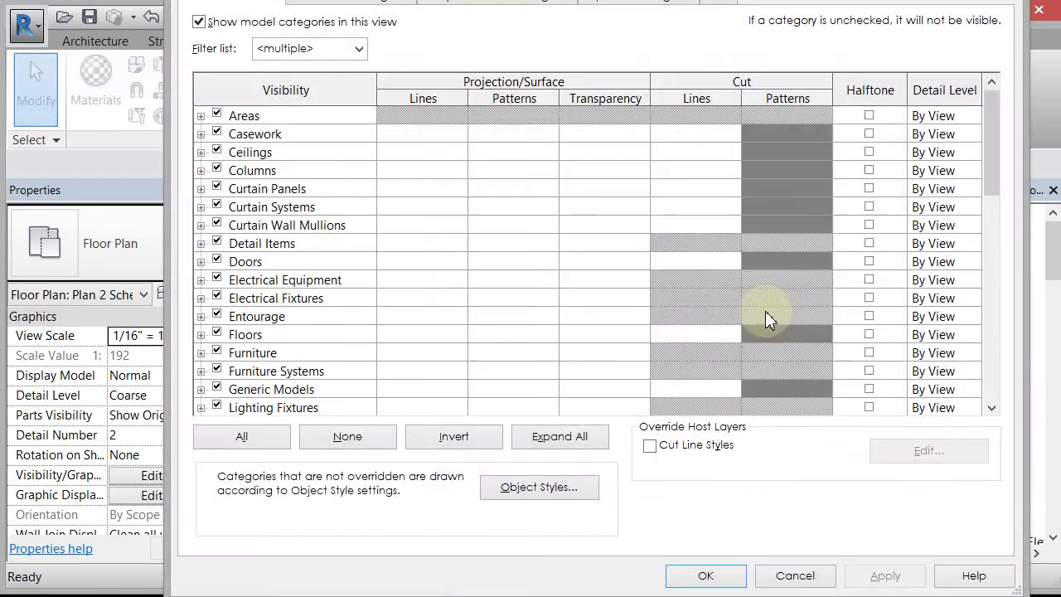
pyautogui.click(780, 135)
pyautogui.moveTo(990, 128); pyautogui.dragTo(1004, 353)
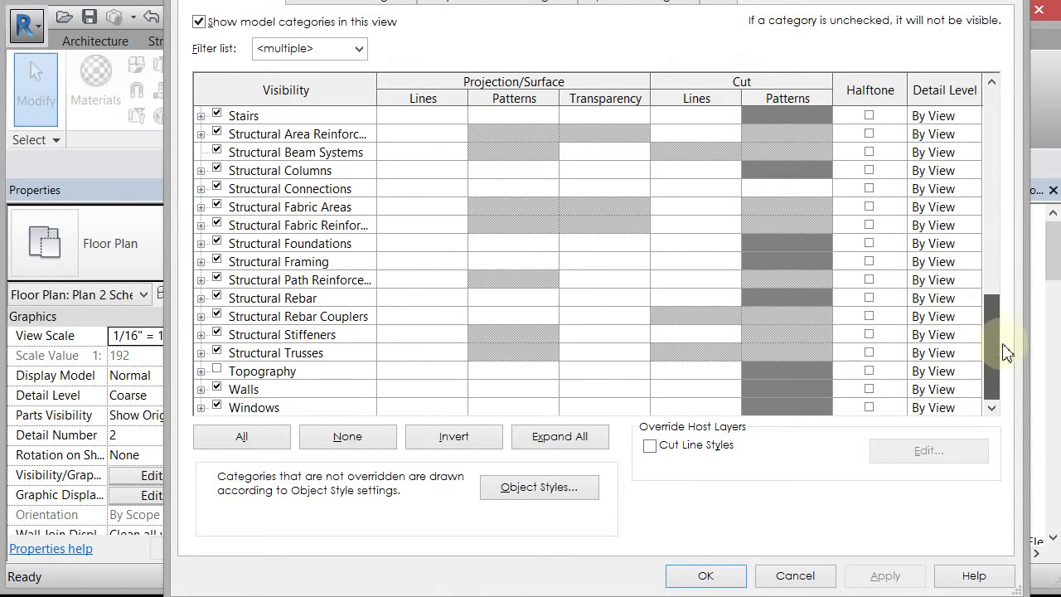
pyautogui.keyDown('shift'); pyautogui.click(780, 408); pyautogui.keyUp('shift')
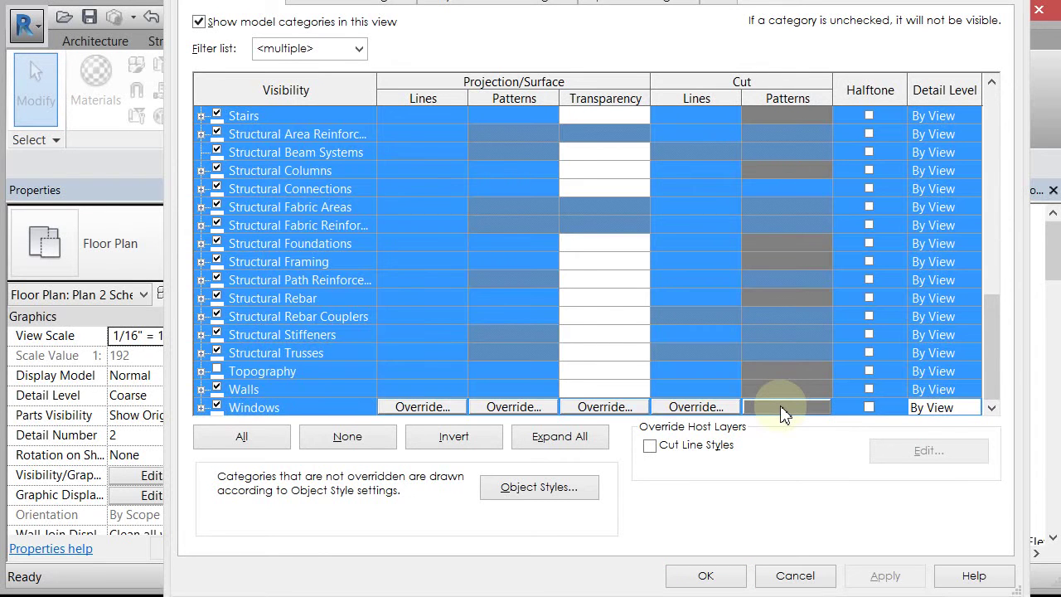
pyautogui.click(629, 270)
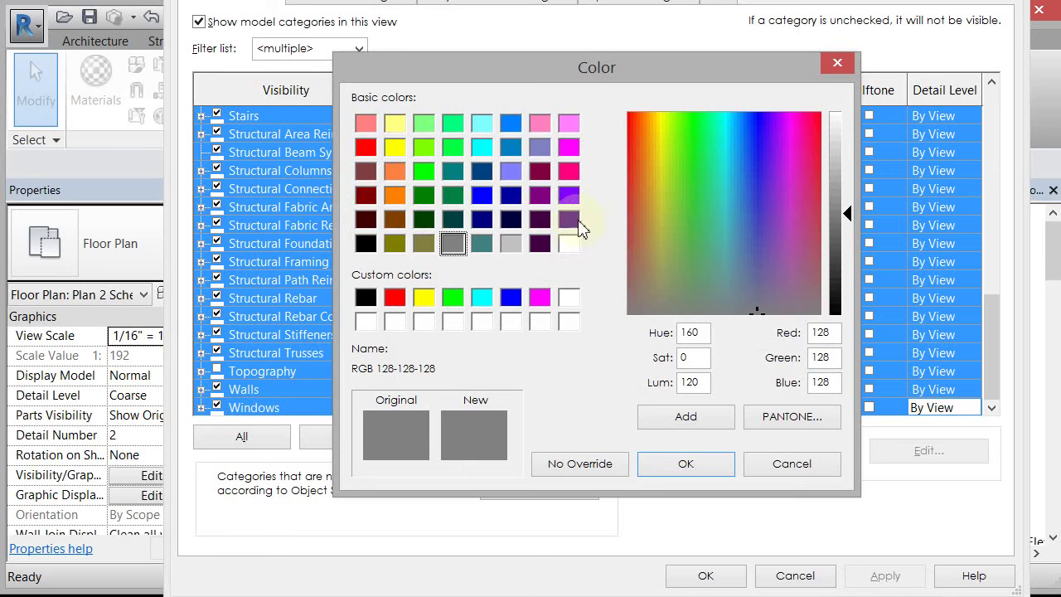
pyautogui.click(365, 194)
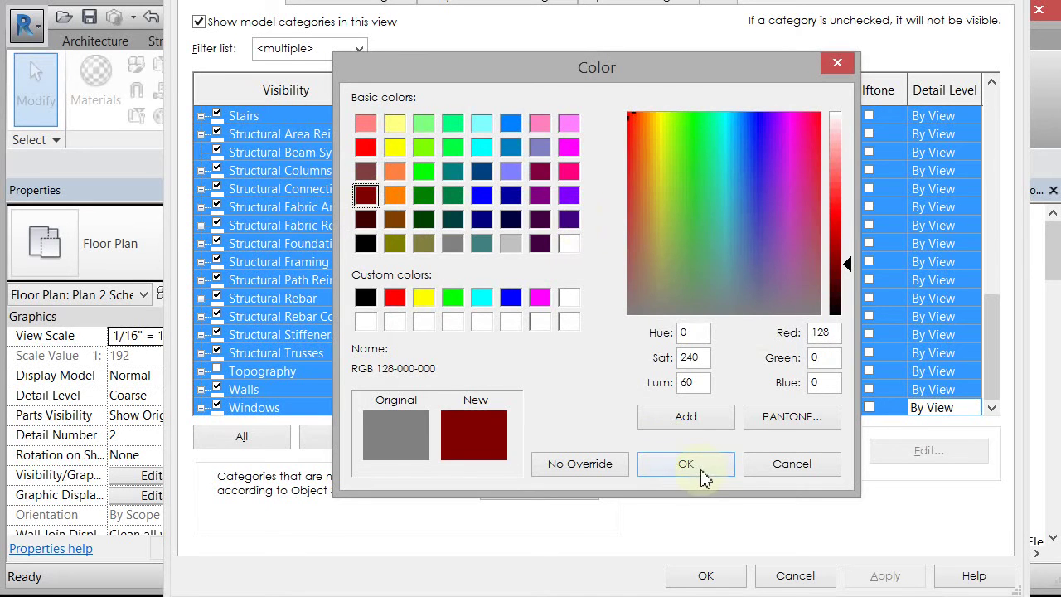
pyautogui.click(681, 463)
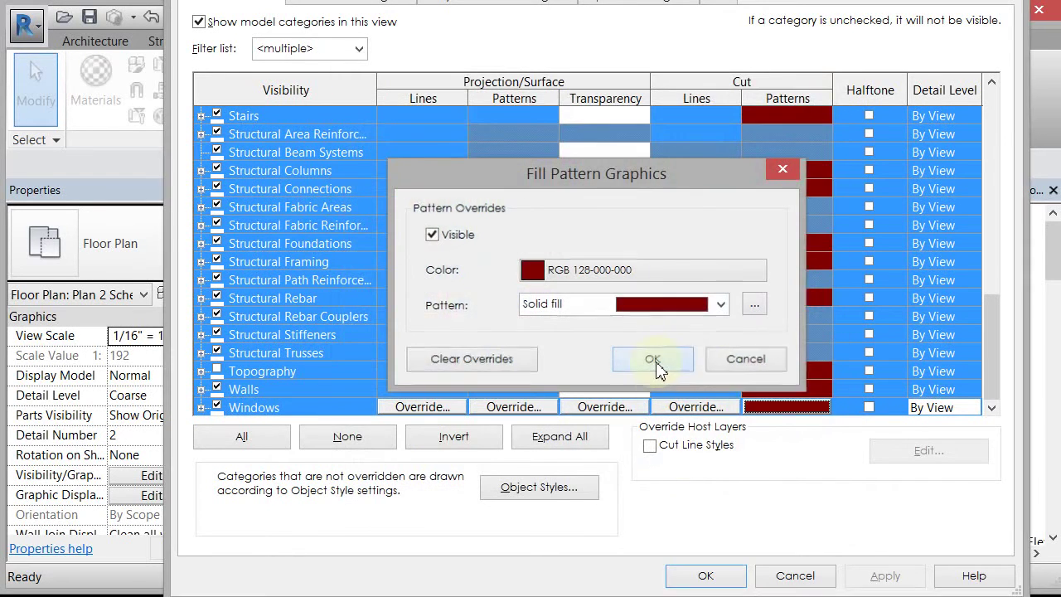
pyautogui.click(654, 362)
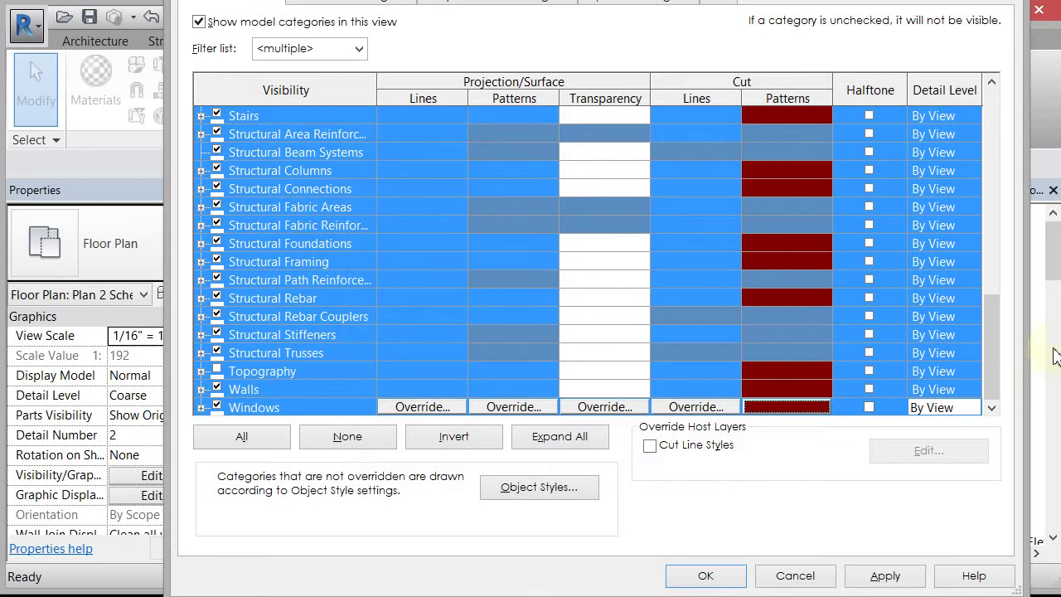
pyautogui.moveTo(988, 342); pyautogui.dragTo(999, 242)
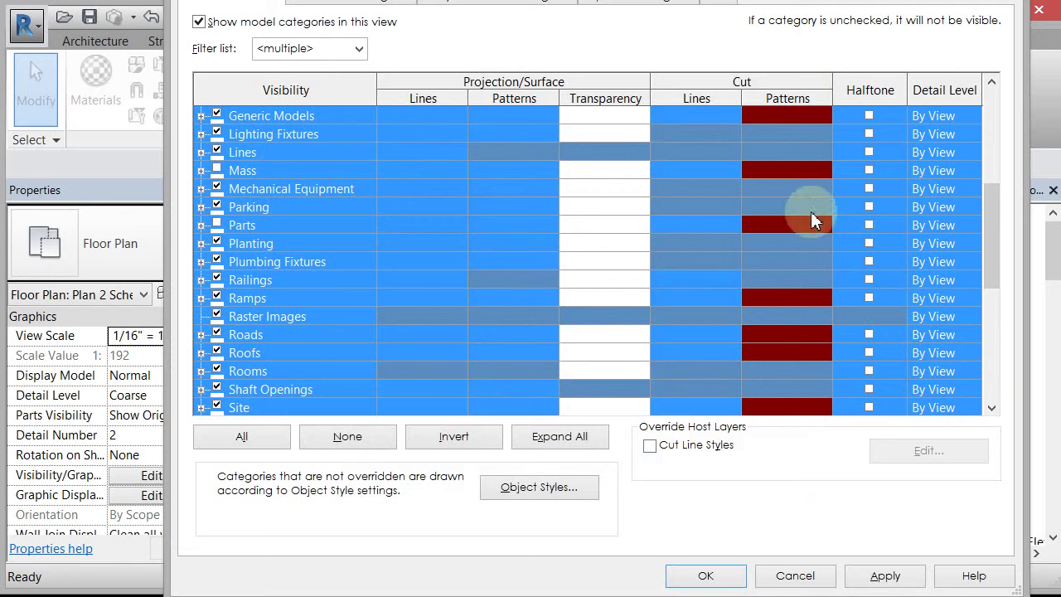
pyautogui.click(704, 576)
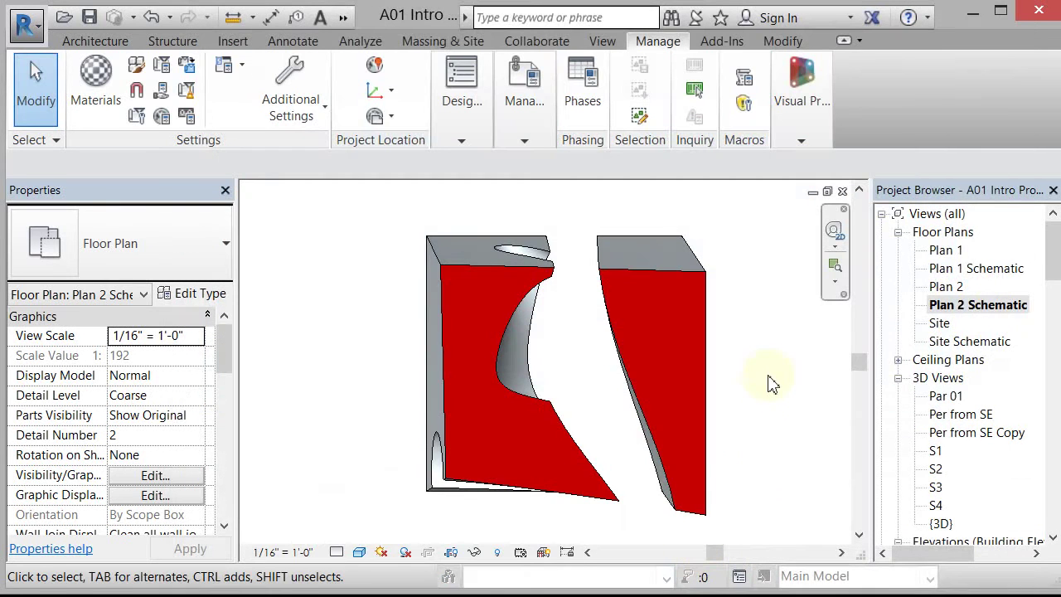
# Step: Create a view template named 'Plan Schematic Red' from the Plan 2 Schematic view
pyautogui.rightClick(966, 307)
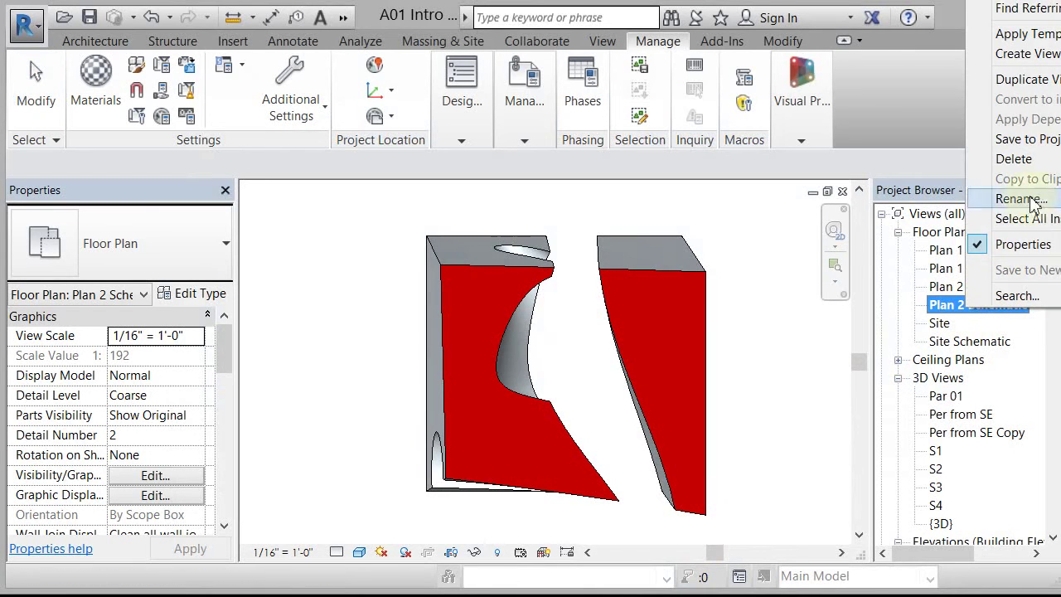
pyautogui.click(1027, 54)
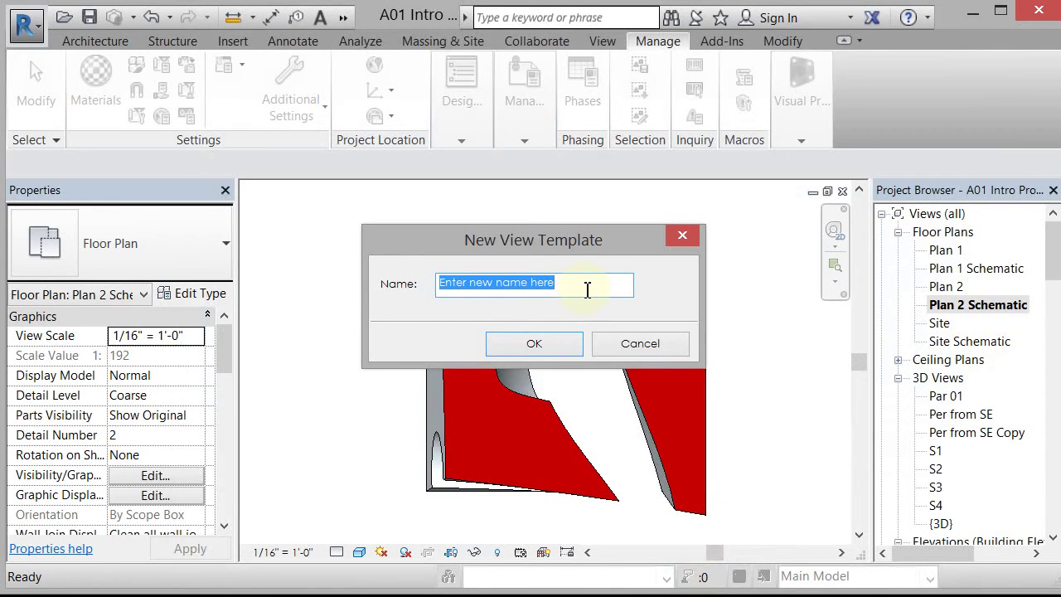
pyautogui.write('Plan Schematic Red')
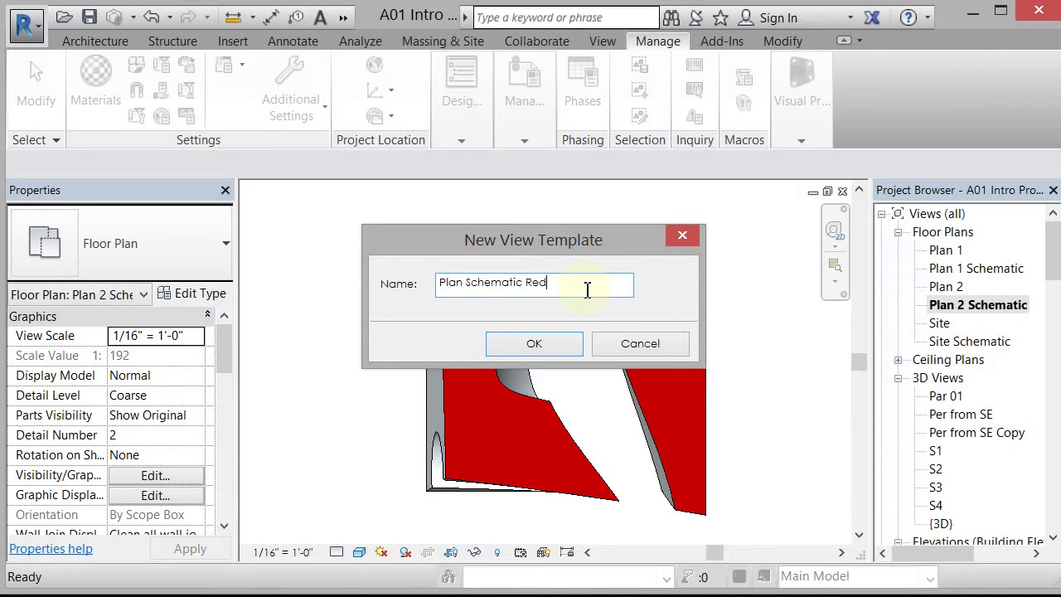
pyautogui.press('Return')
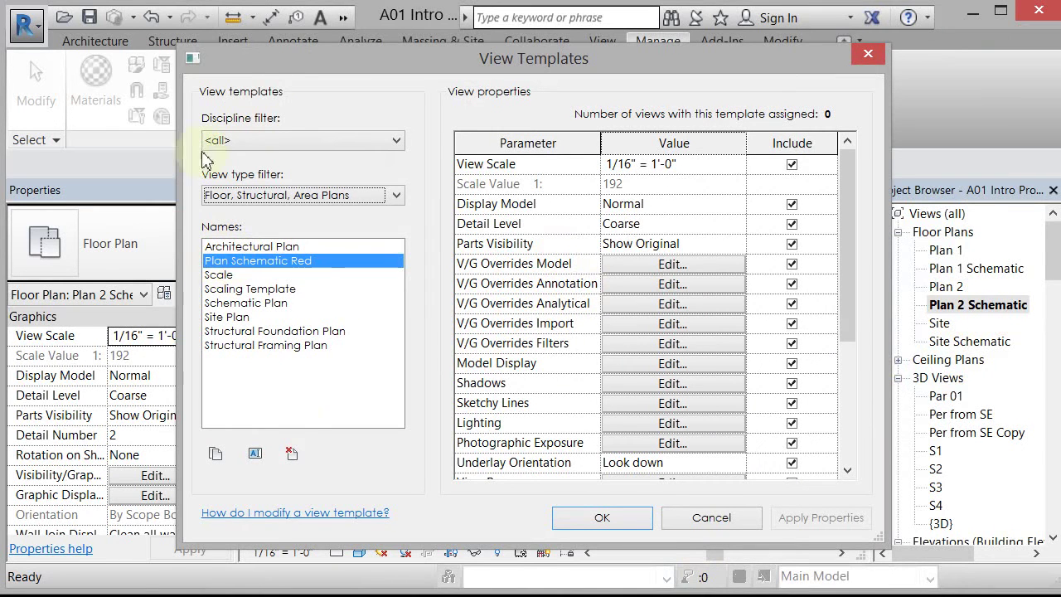
pyautogui.click(601, 521)
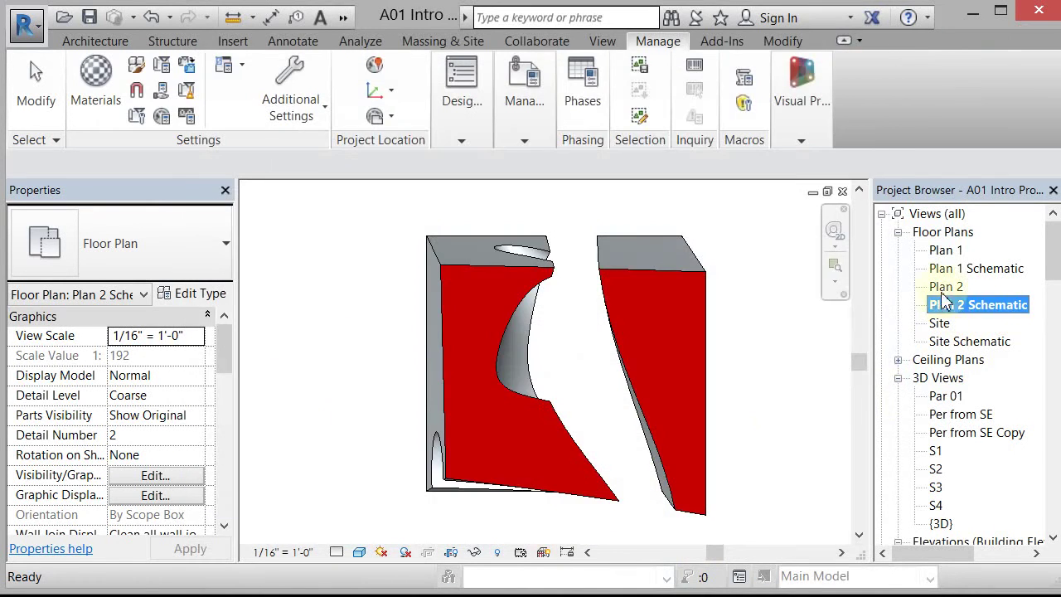
pyautogui.click(953, 273)
# Step: Apply the Plan Schematic Red template to Plan 1 Schematic and open that plan
pyautogui.rightClick(952, 274)
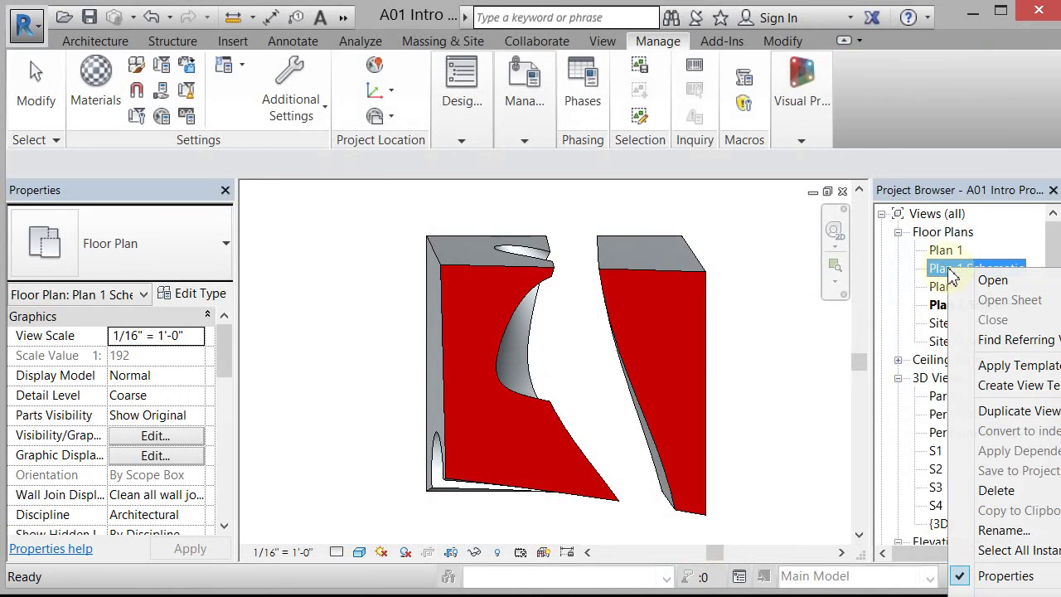
pyautogui.click(1043, 372)
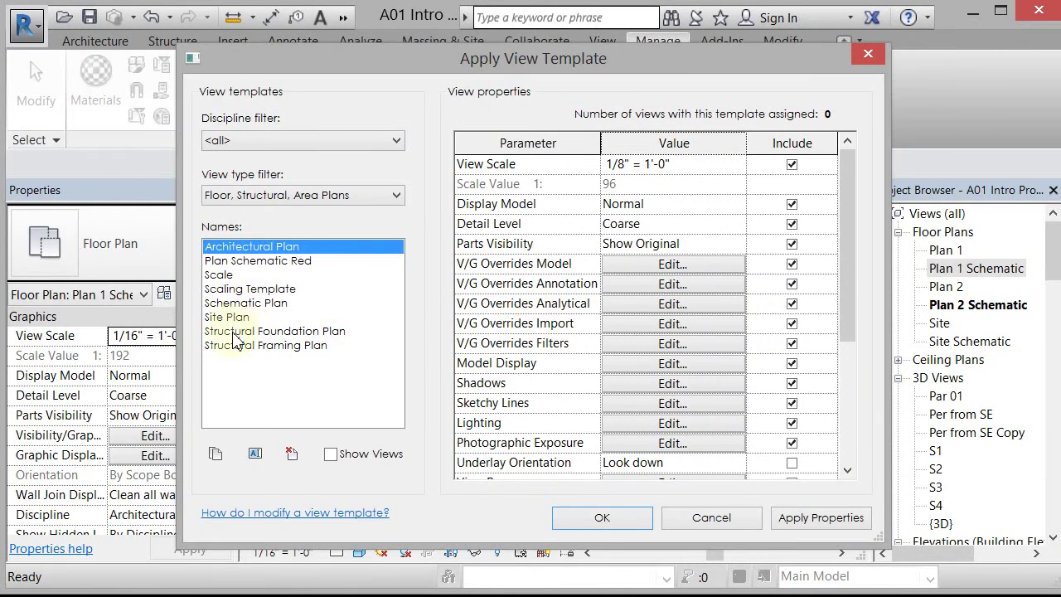
pyautogui.click(236, 261)
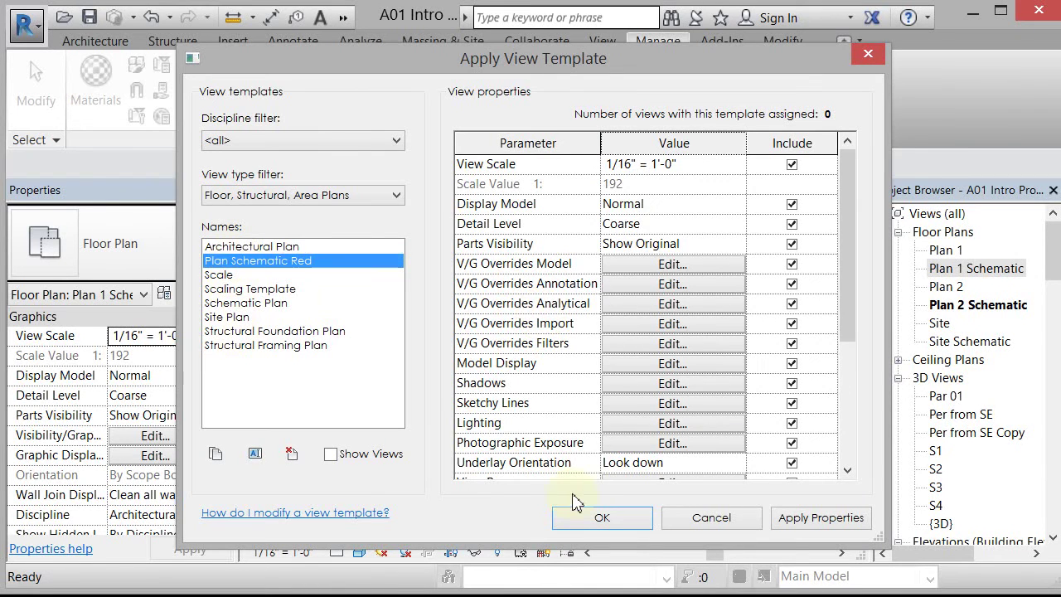
pyautogui.click(590, 514)
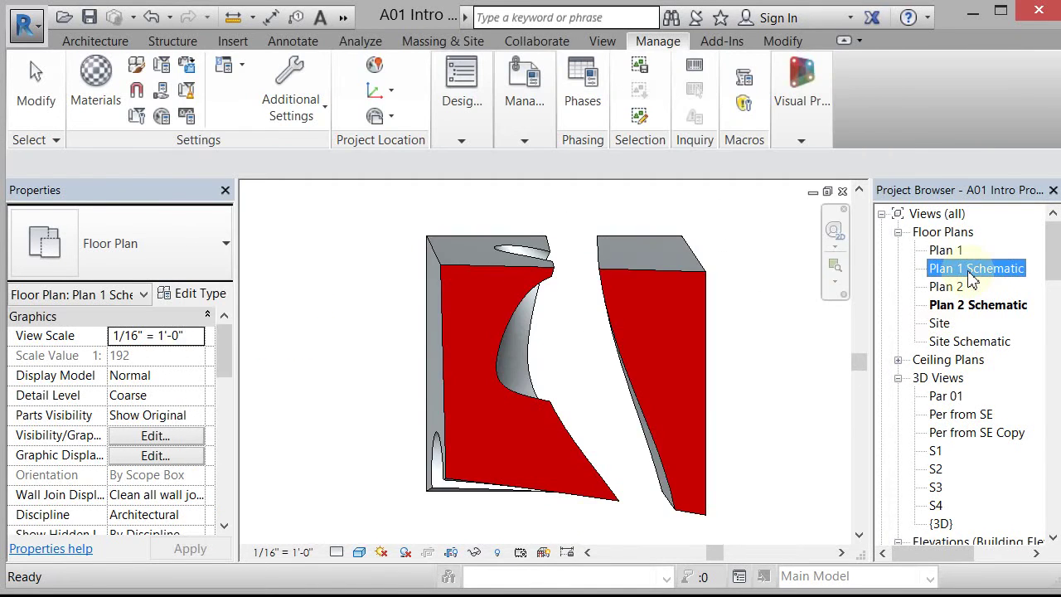
pyautogui.doubleClick(975, 270)
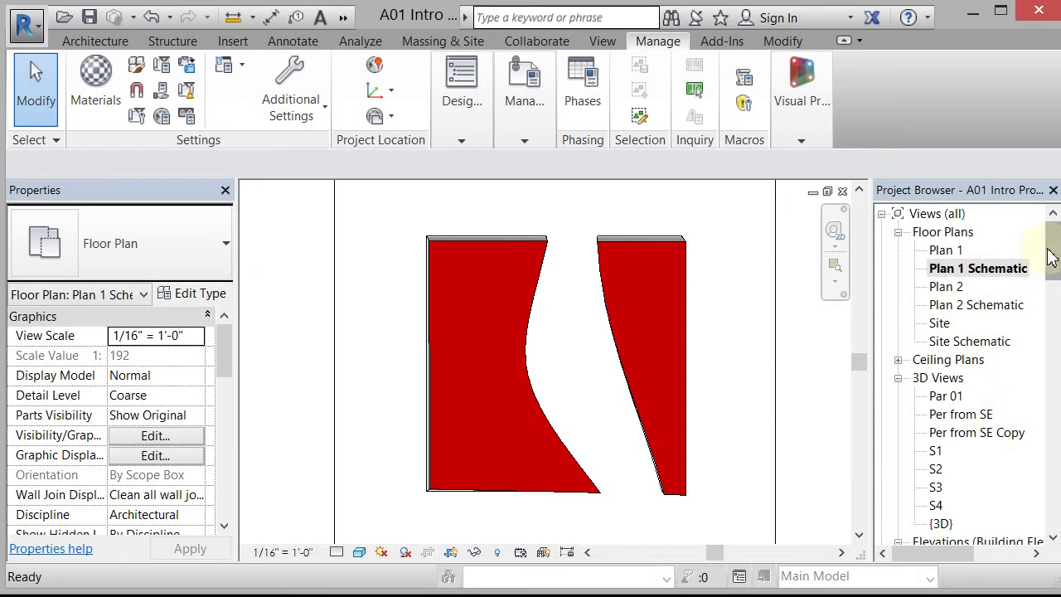
pyautogui.scroll(-2, 1050, 276)
pyautogui.moveTo(1051, 276); pyautogui.dragTo(1058, 371)
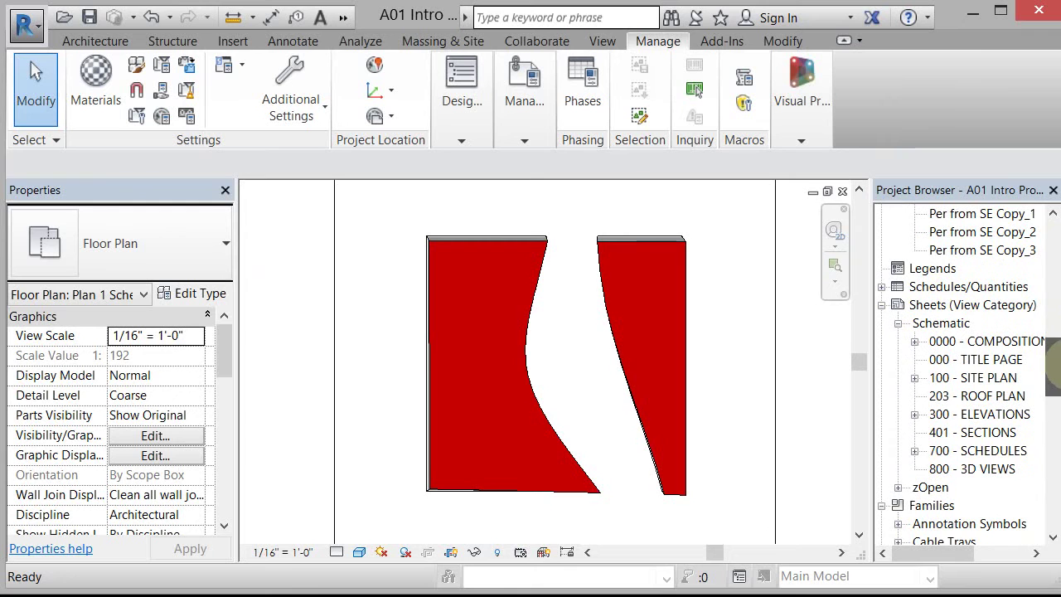
# Step: Open the 0000 - COMPOSITION sheet, check its plan and section viewports, then activate the Plan 2 viewport
pyautogui.doubleClick(1002, 348)
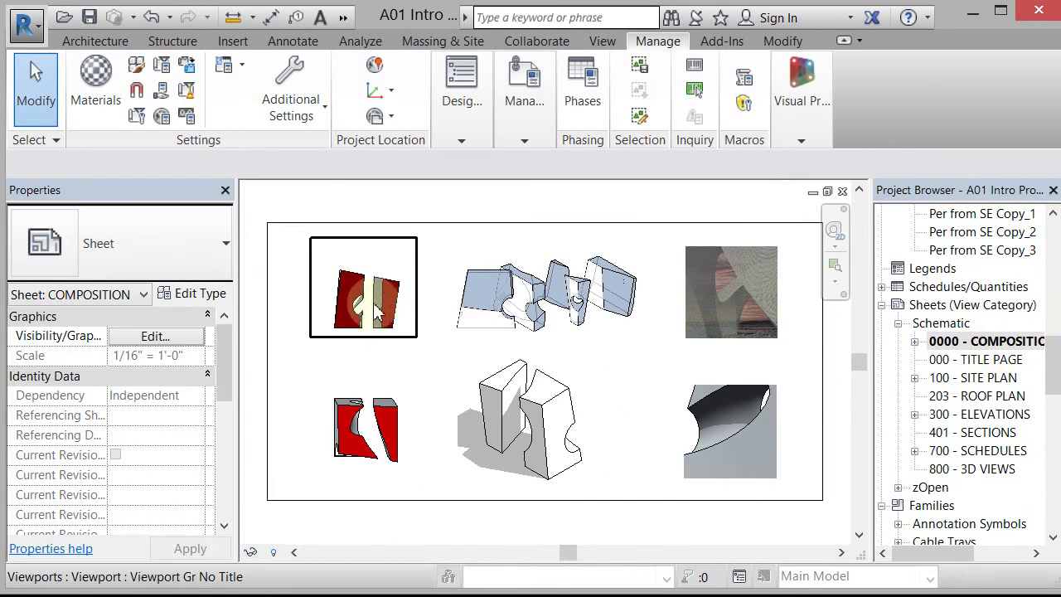
pyautogui.scroll(2, 341, 347)
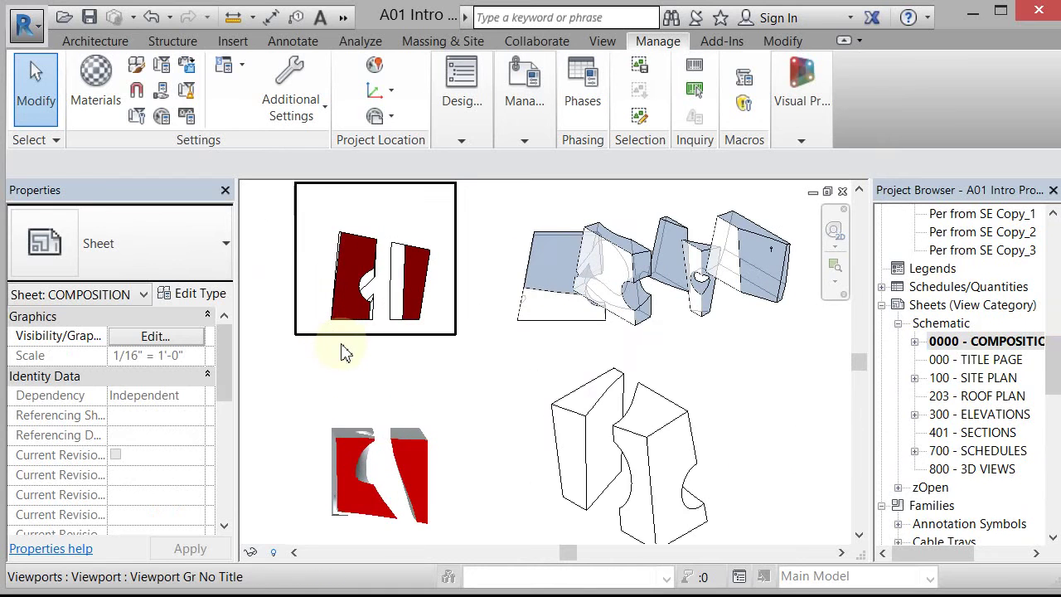
pyautogui.click(400, 445)
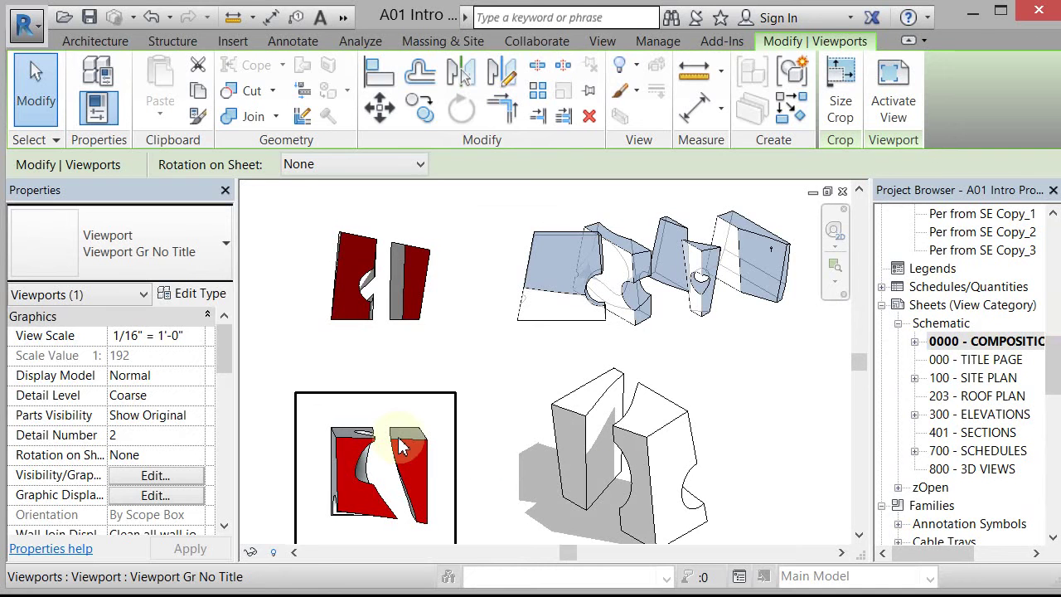
pyautogui.doubleClick(401, 446)
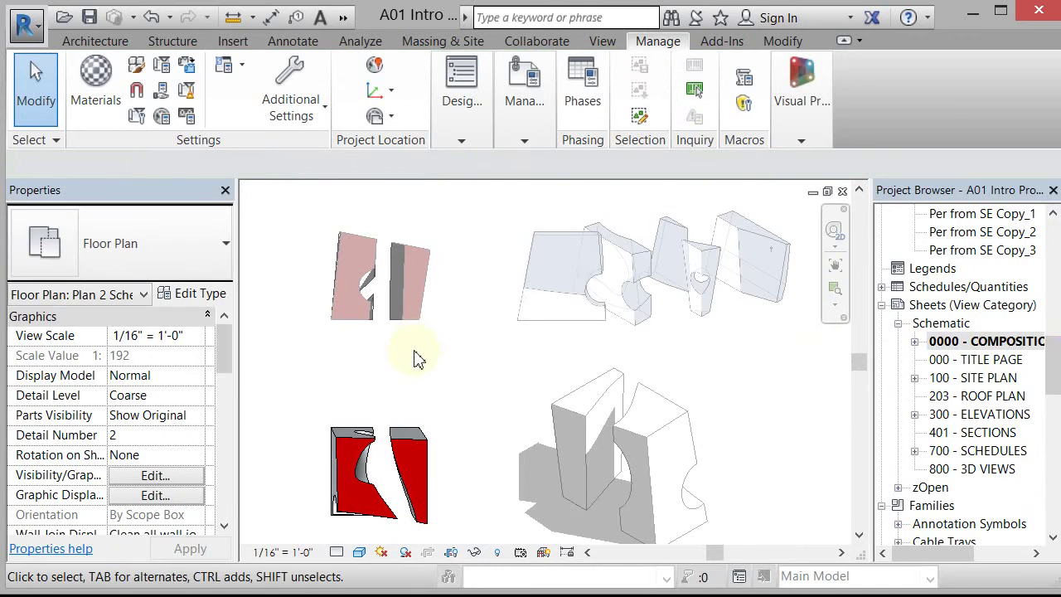
pyautogui.doubleClick(427, 355)
pyautogui.click(406, 302)
pyautogui.doubleClick(406, 302)
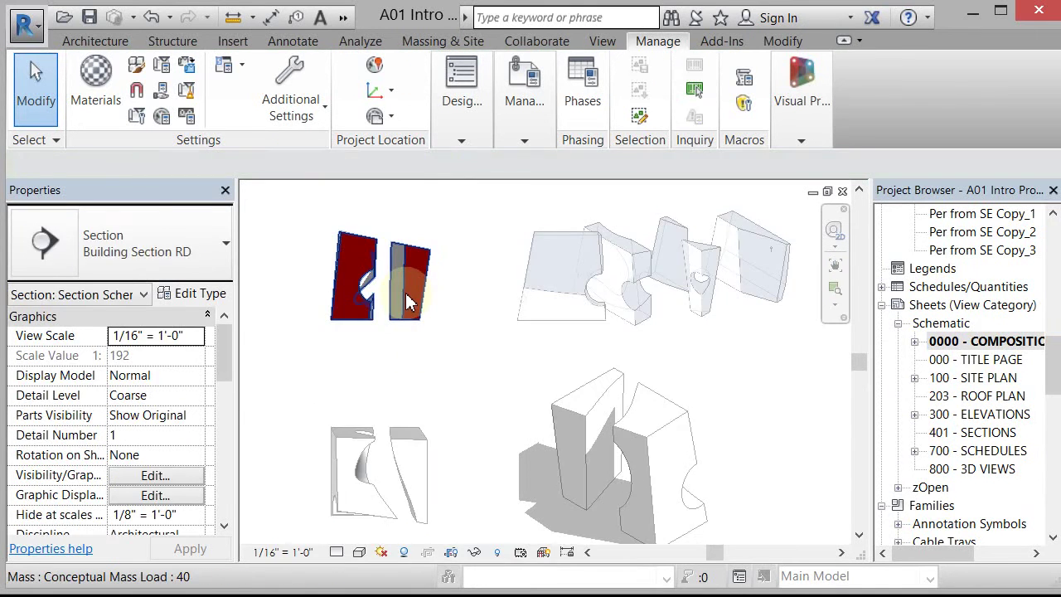
pyautogui.doubleClick(443, 354)
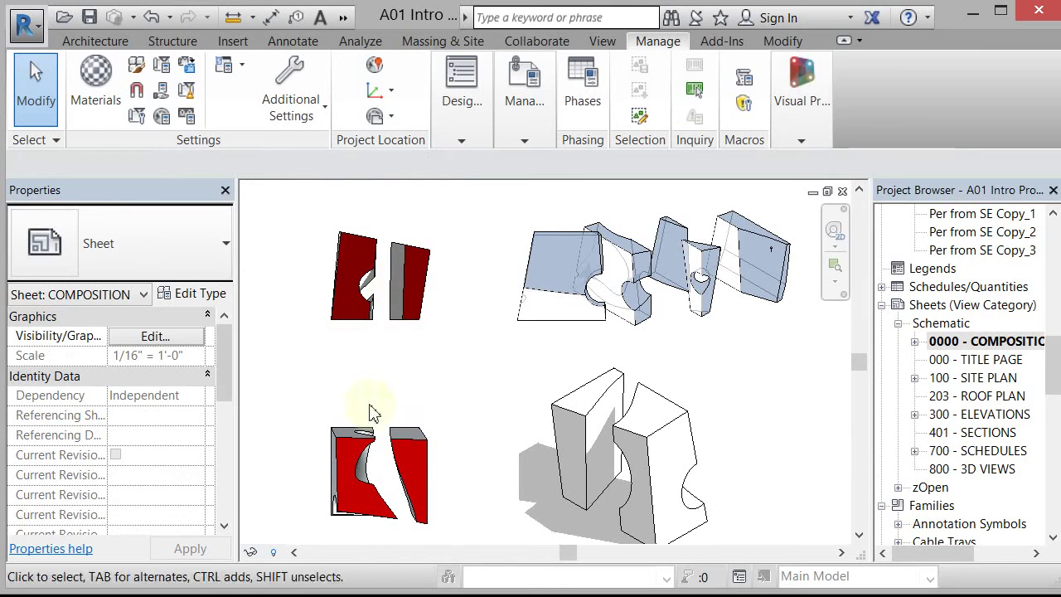
pyautogui.click(395, 441)
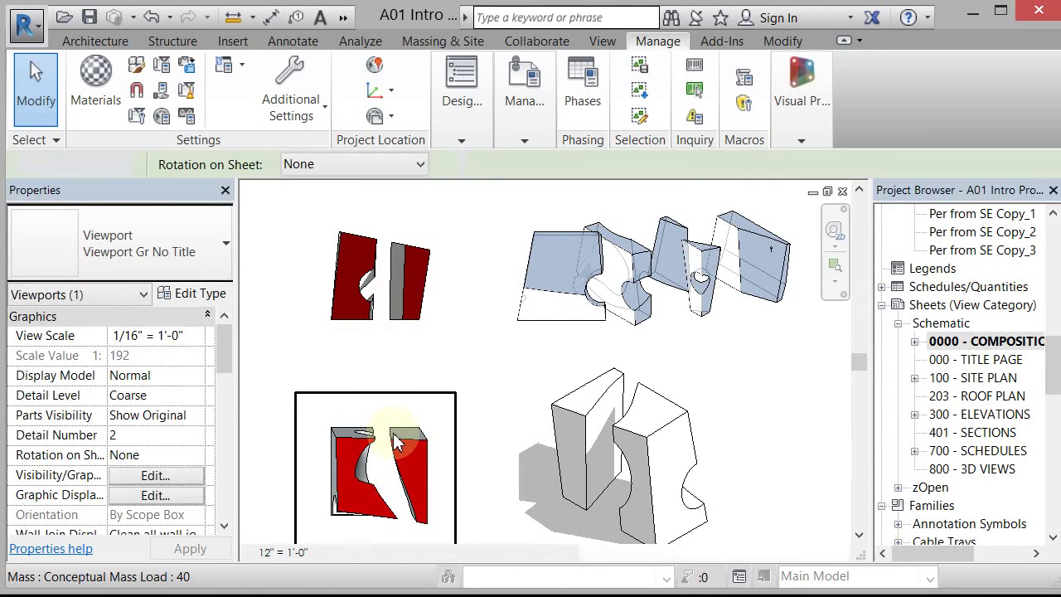
pyautogui.doubleClick(395, 441)
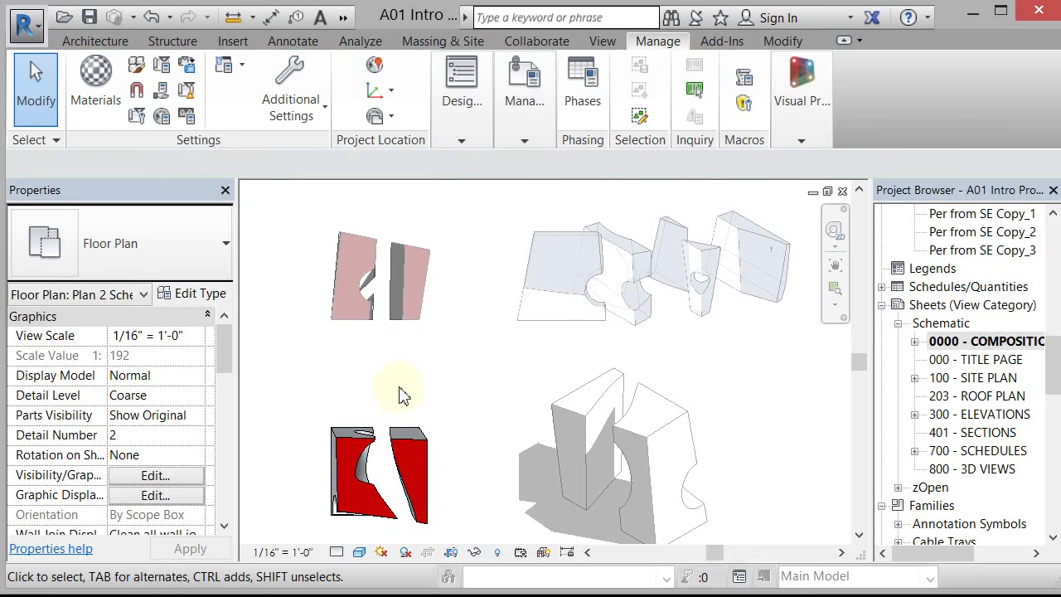
# Step: Close Visibility/Graphics for the Plan 2 viewport without changes and deactivate it
pyautogui.press('v')
pyautogui.press('g')
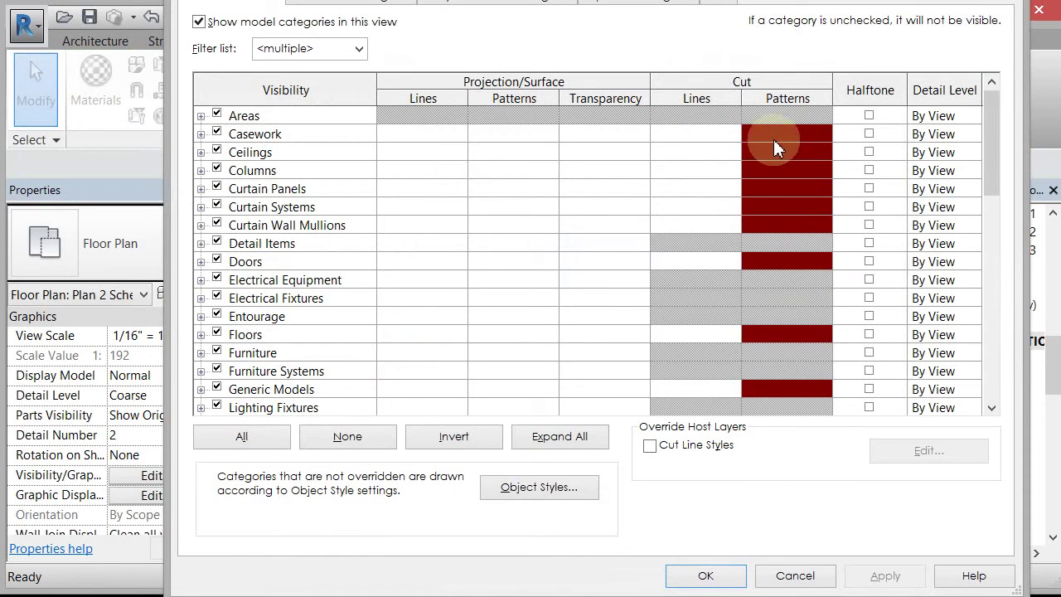
pyautogui.click(793, 575)
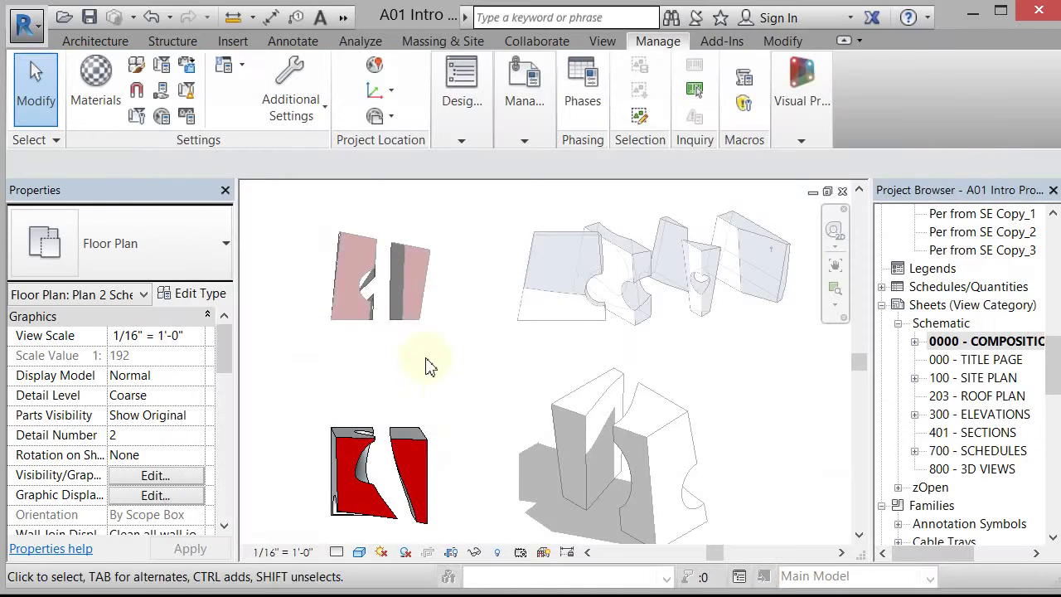
pyautogui.doubleClick(431, 360)
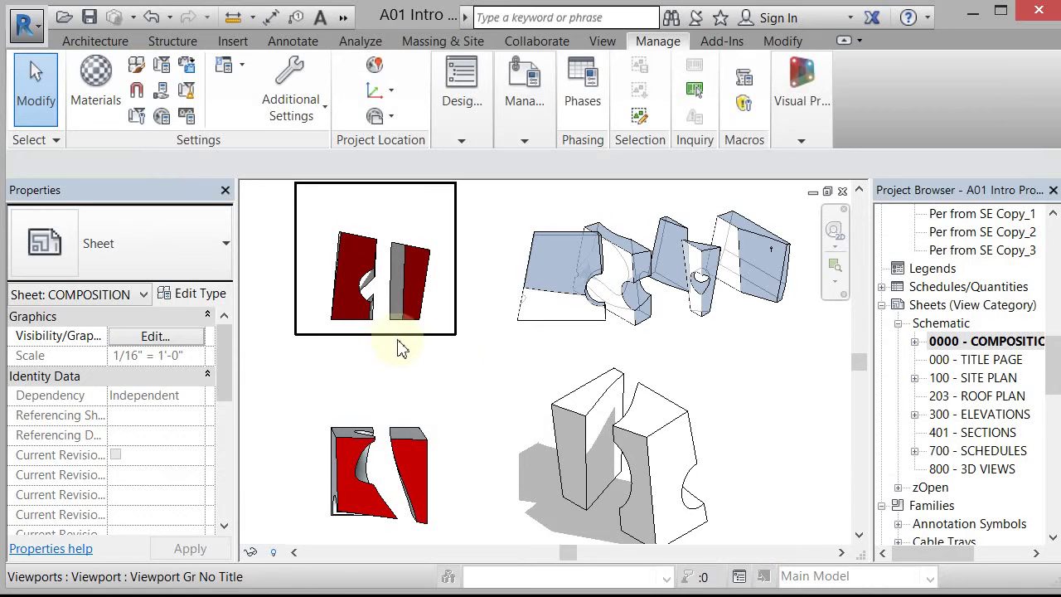
# Step: Turn on shadows in the Plan 2 viewport, then check the section viewport on the sheet
pyautogui.click(381, 427)
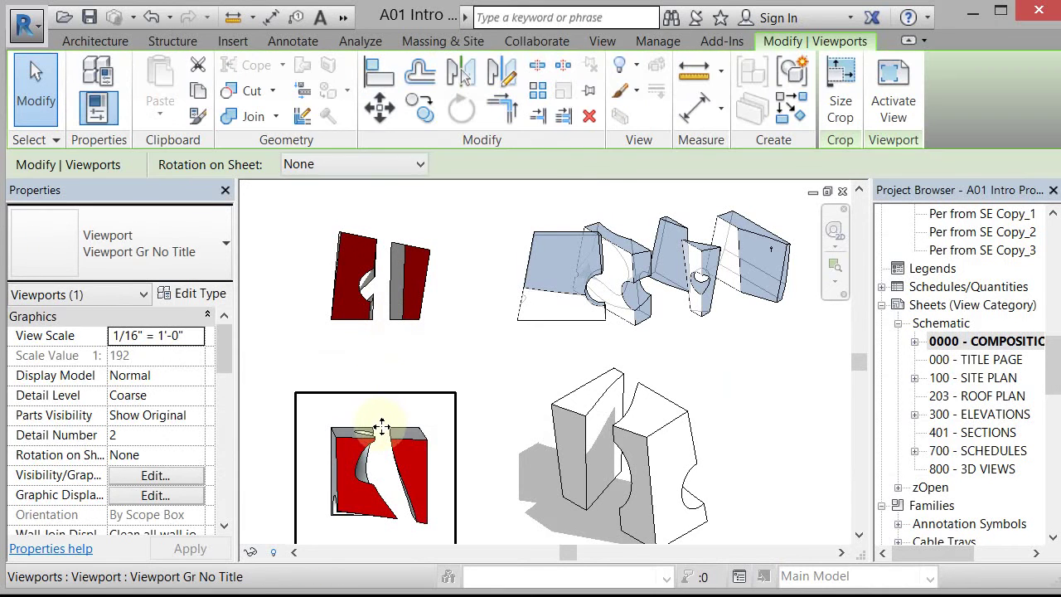
pyautogui.click(445, 355)
pyautogui.scroll(-2, 445, 355)
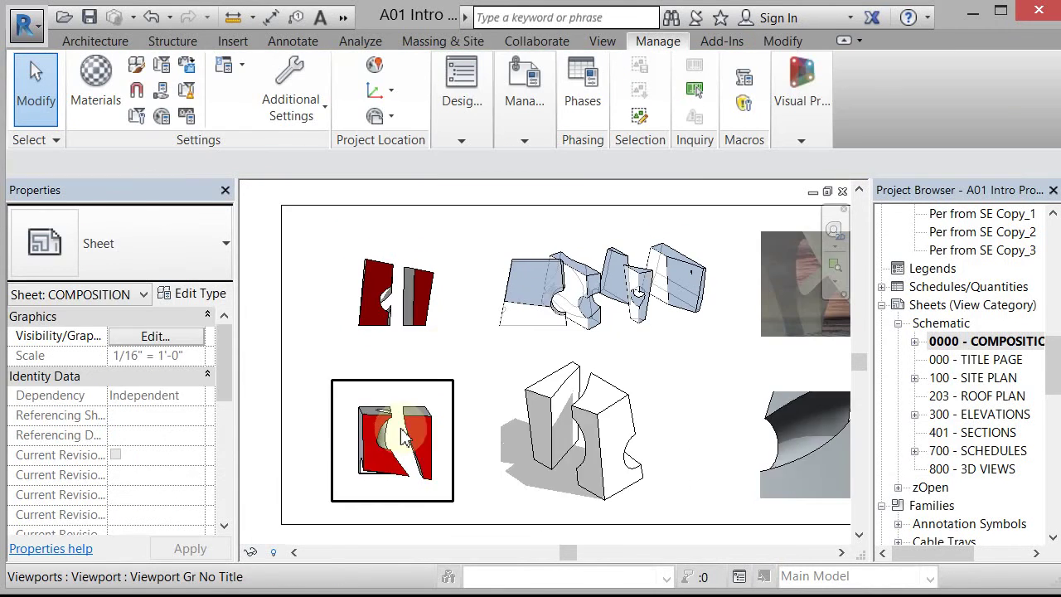
pyautogui.doubleClick(404, 439)
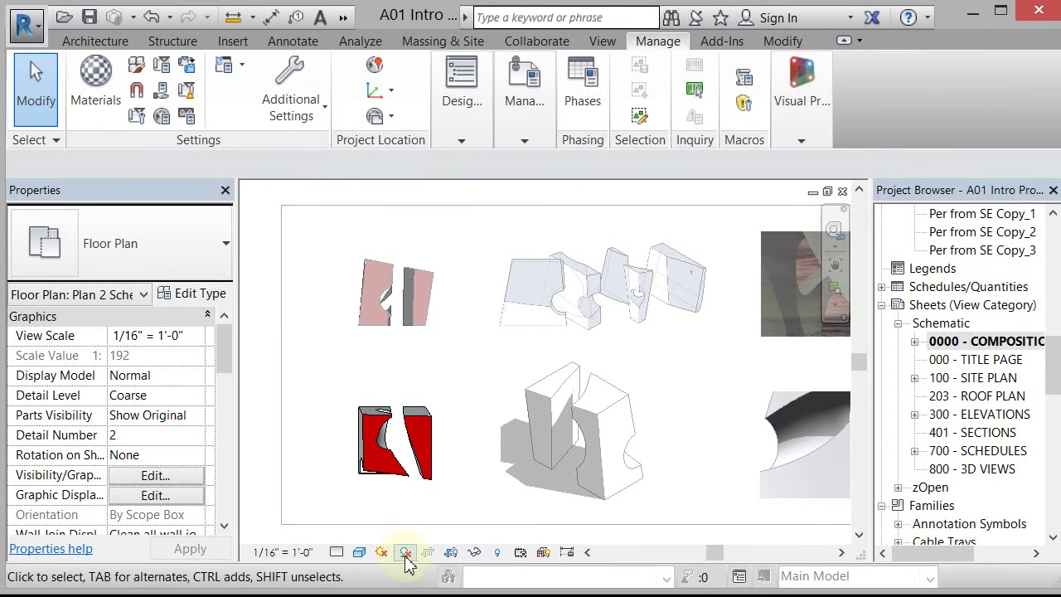
pyautogui.click(402, 560)
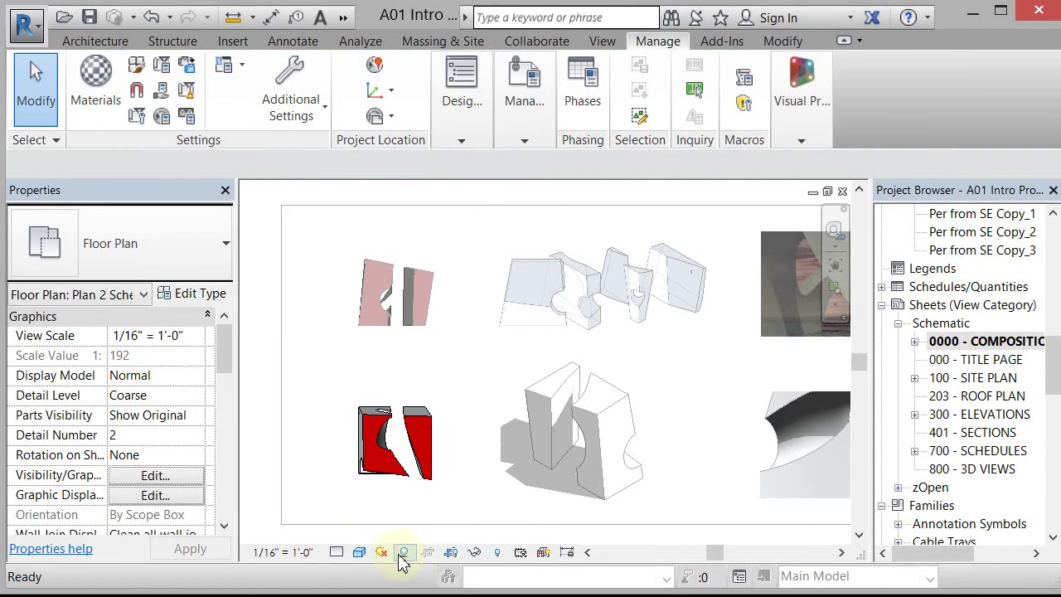
pyautogui.doubleClick(436, 373)
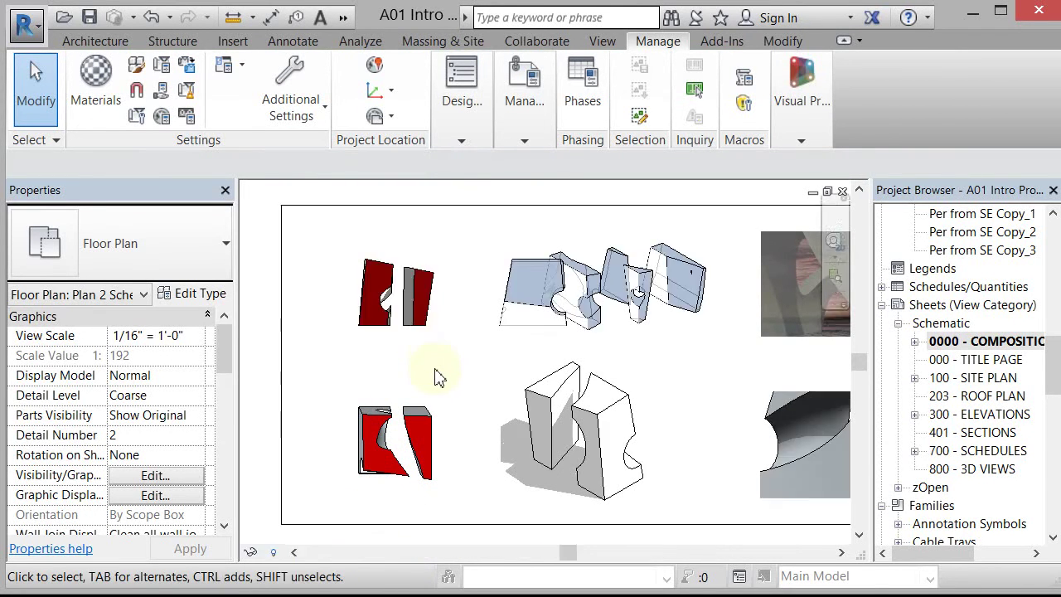
pyautogui.click(410, 303)
pyautogui.doubleClick(411, 297)
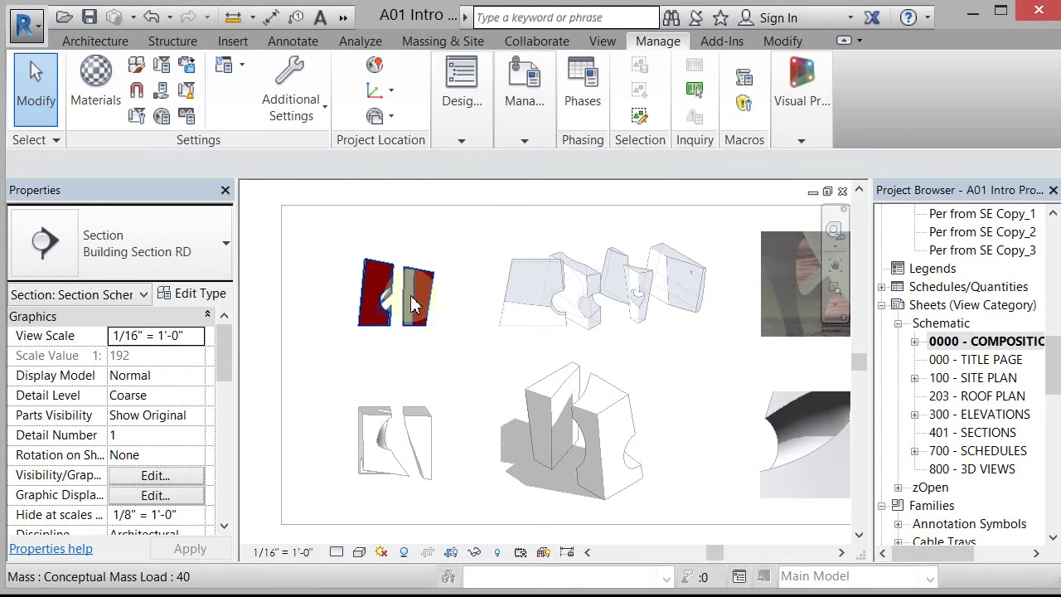
pyautogui.doubleClick(446, 378)
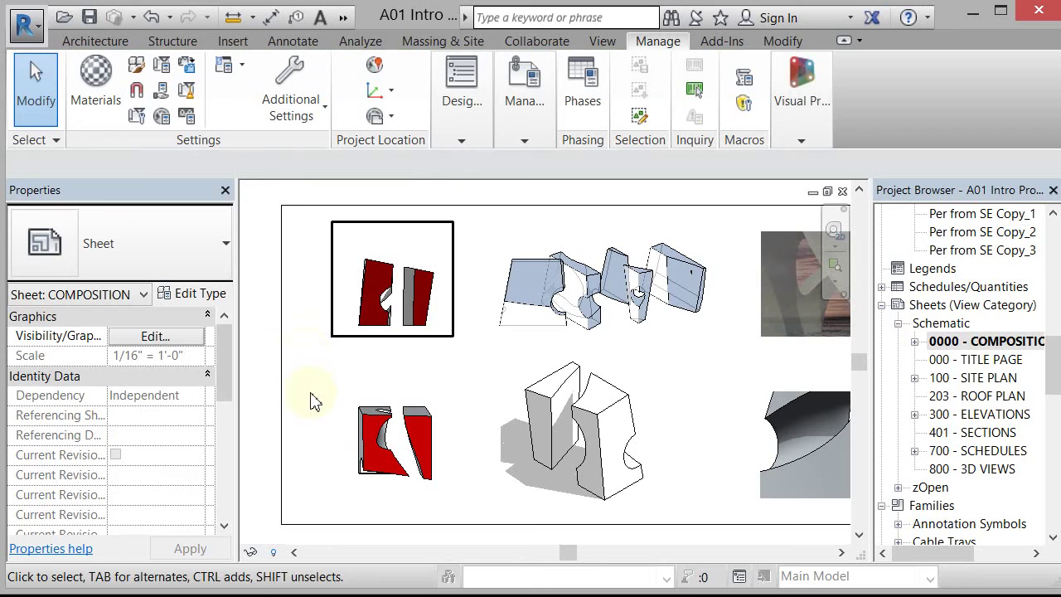
# Step: Activate the Par 01 3D viewport and select all categories from Casework through Windows in VG
pyautogui.doubleClick(546, 406)
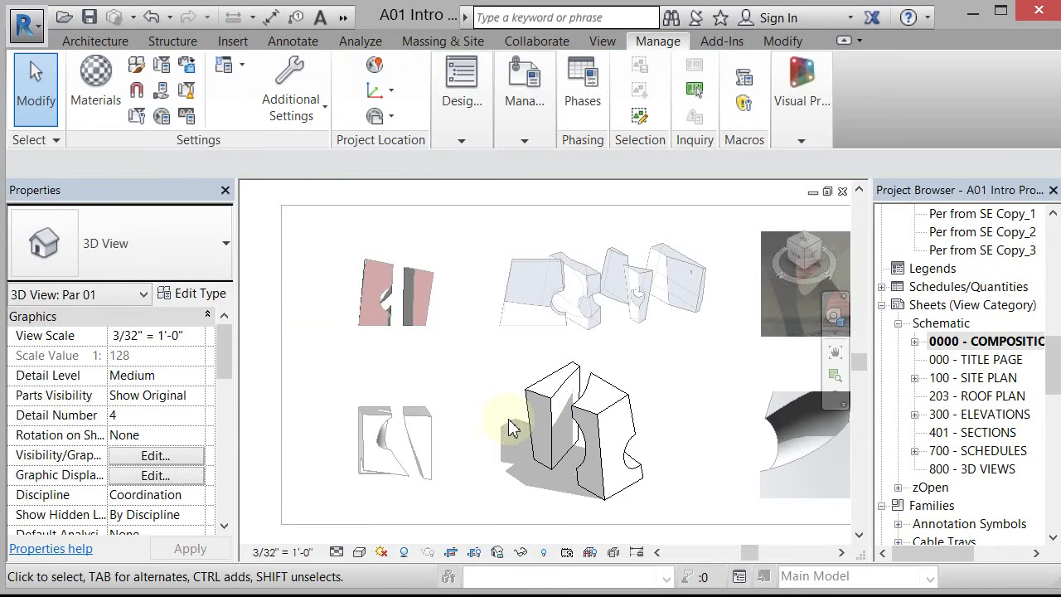
pyautogui.press('v')
pyautogui.press('g')
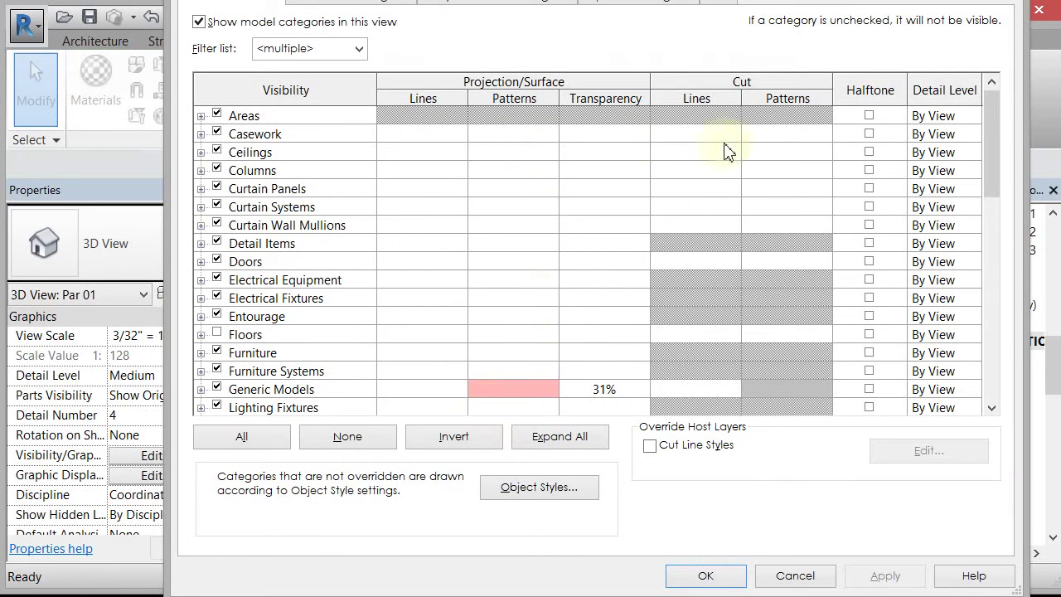
pyautogui.click(787, 139)
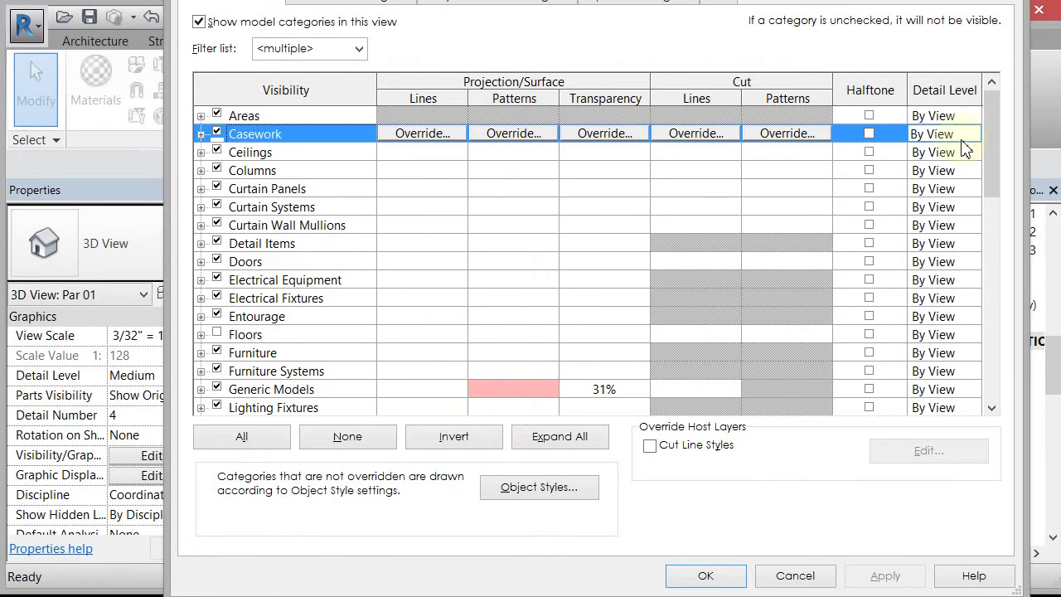
pyautogui.moveTo(995, 139); pyautogui.dragTo(1003, 398)
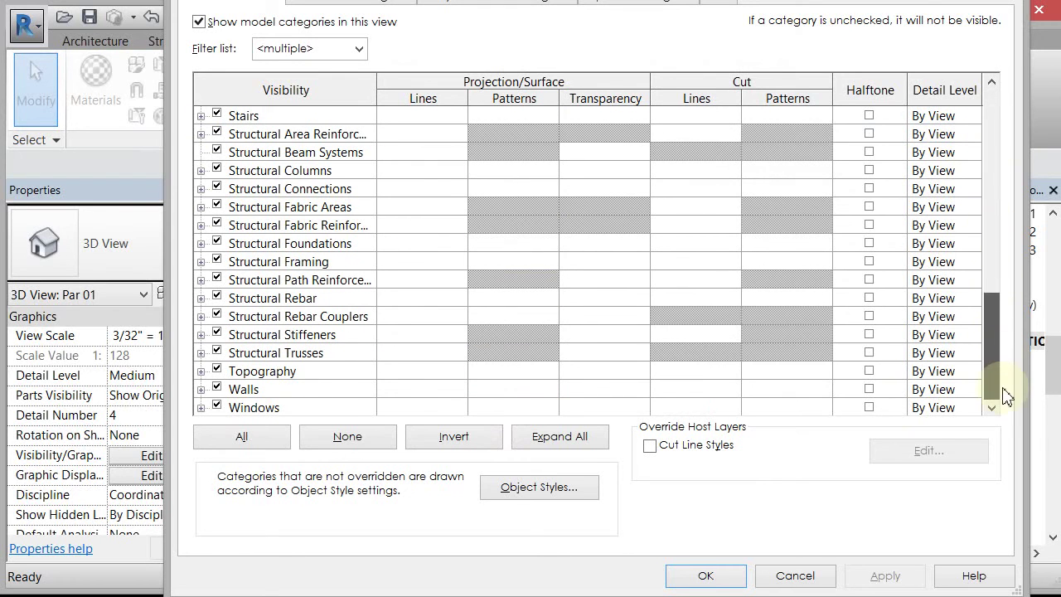
pyautogui.keyDown('shift'); pyautogui.click(808, 411); pyautogui.keyUp('shift')
# Step: Override their cut patterns with a solid fill in dark red RGB 128-000-000
pyautogui.click(806, 412)
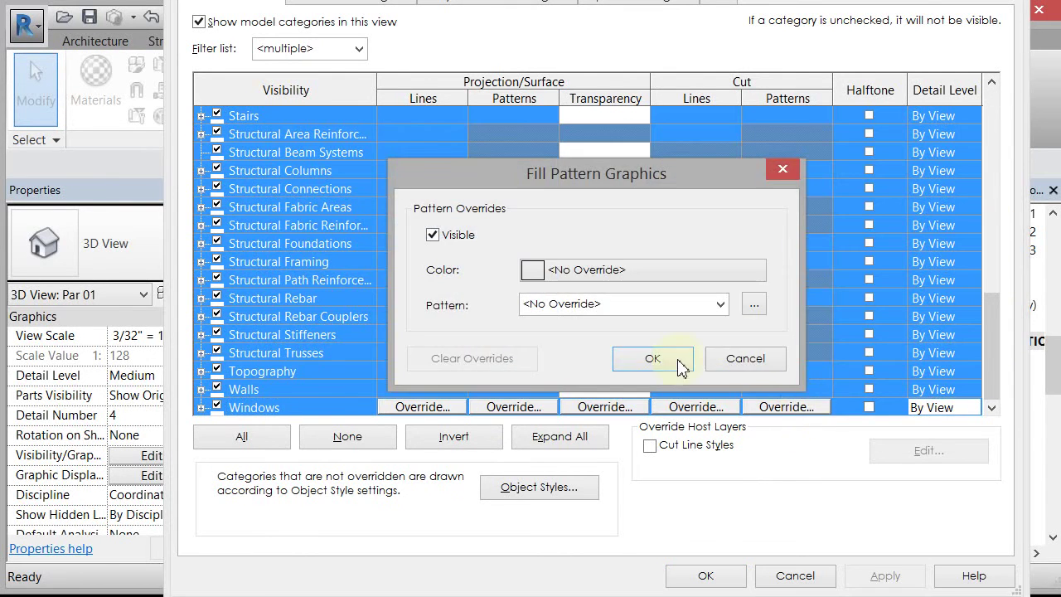
pyautogui.click(620, 305)
pyautogui.click(676, 217)
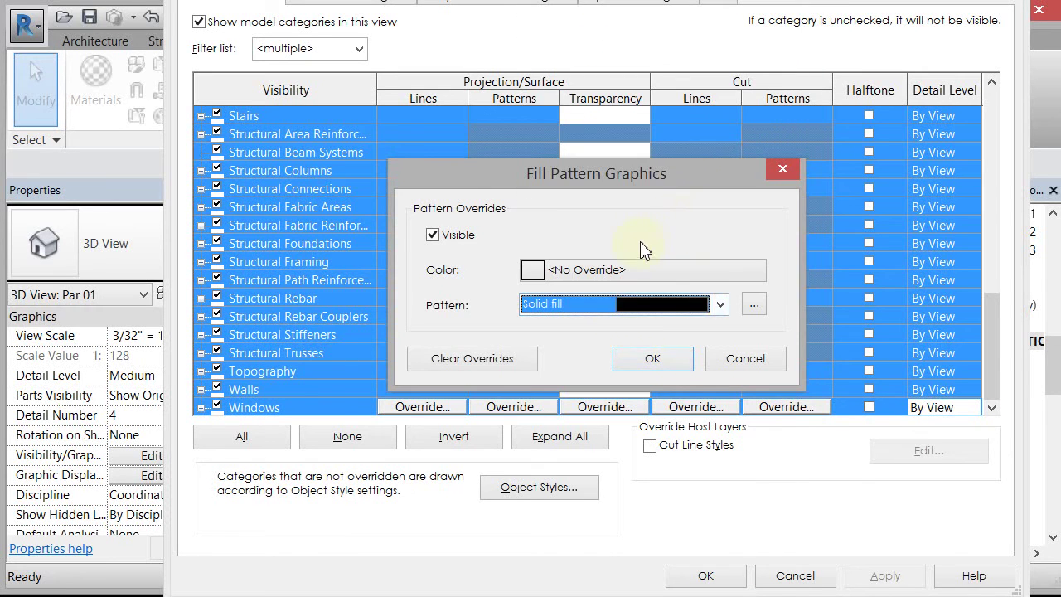
pyautogui.click(623, 274)
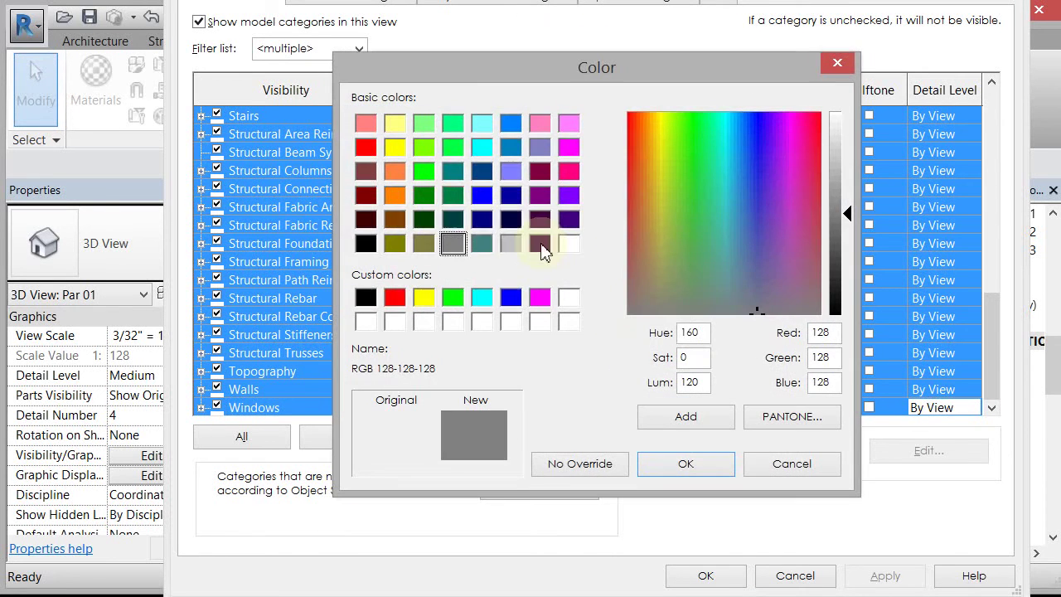
pyautogui.click(365, 195)
pyautogui.click(696, 464)
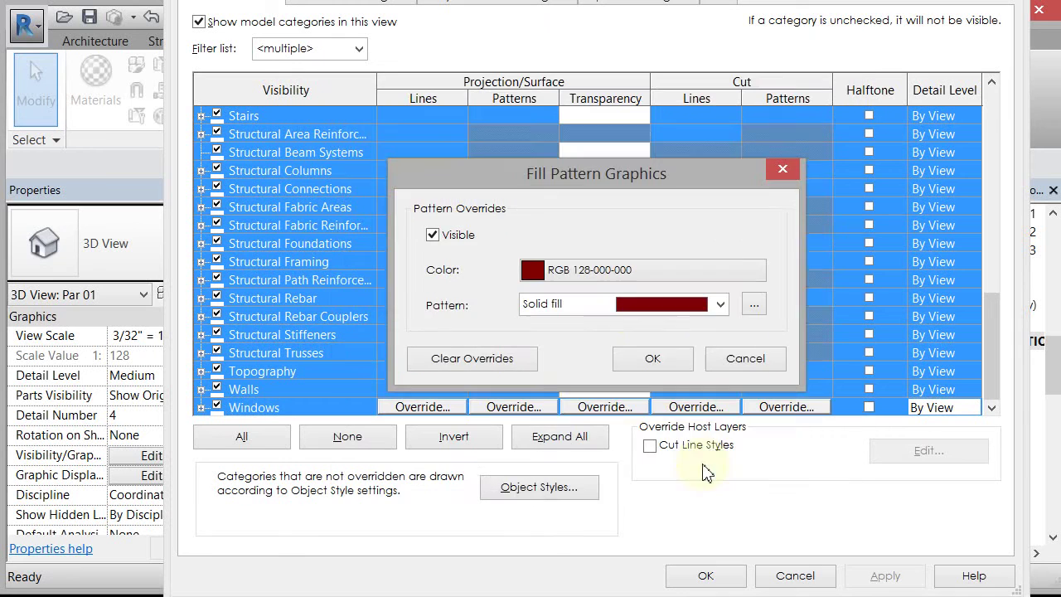
pyautogui.click(661, 369)
pyautogui.click(706, 575)
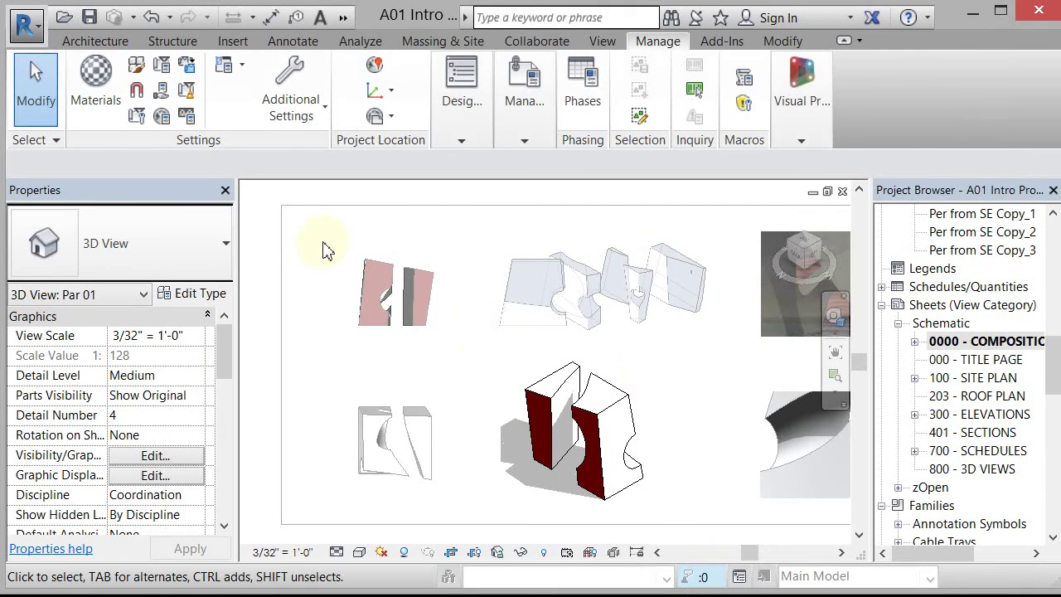
# Step: In the Plan 2 viewport's Graphic Display Options, lower ambient light from 30 to 0 and apply
pyautogui.doubleClick(486, 240)
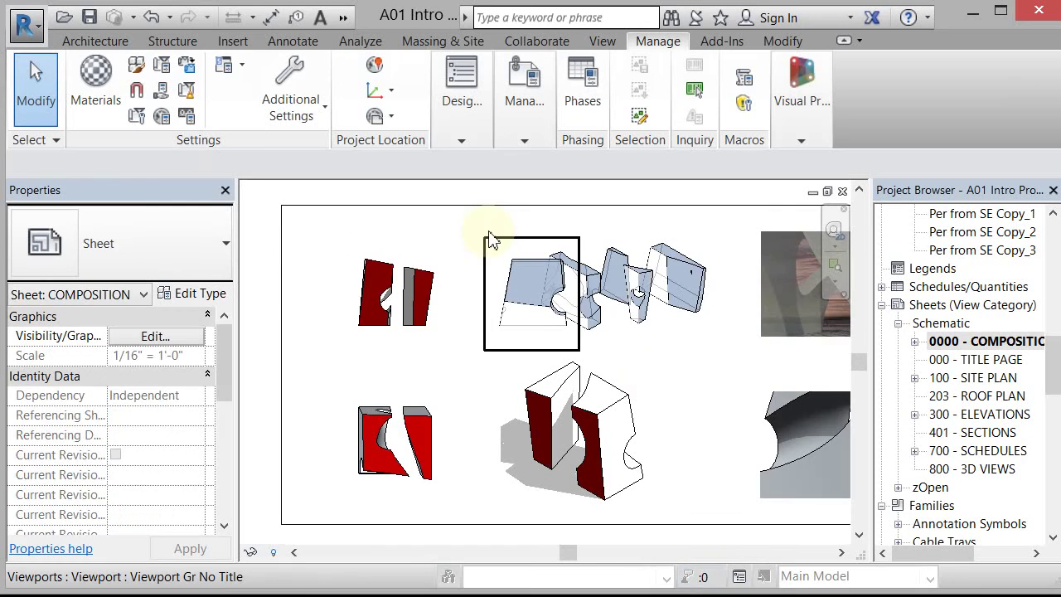
pyautogui.doubleClick(404, 435)
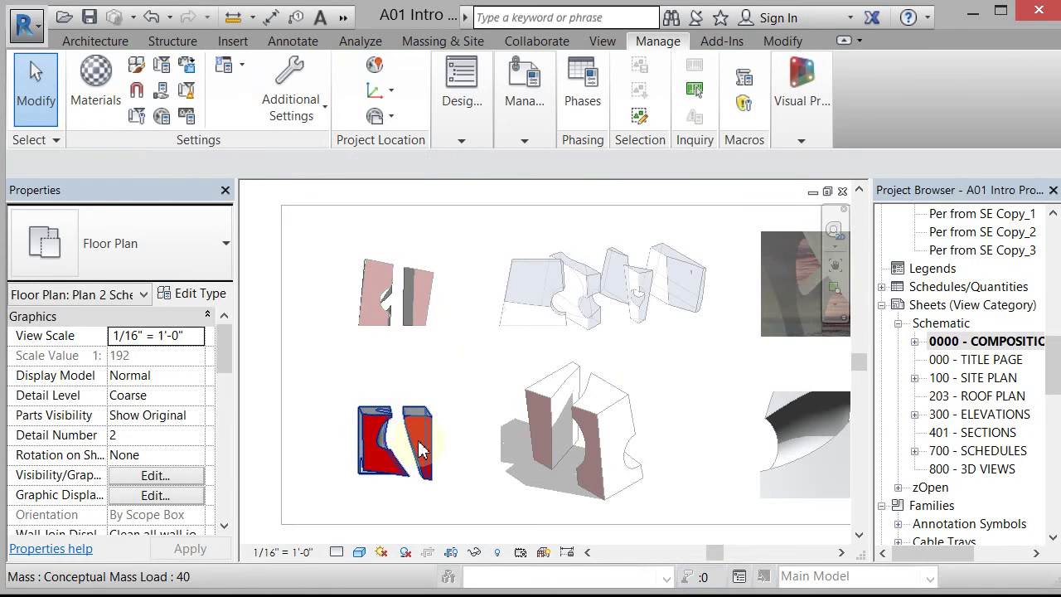
pyautogui.click(359, 552)
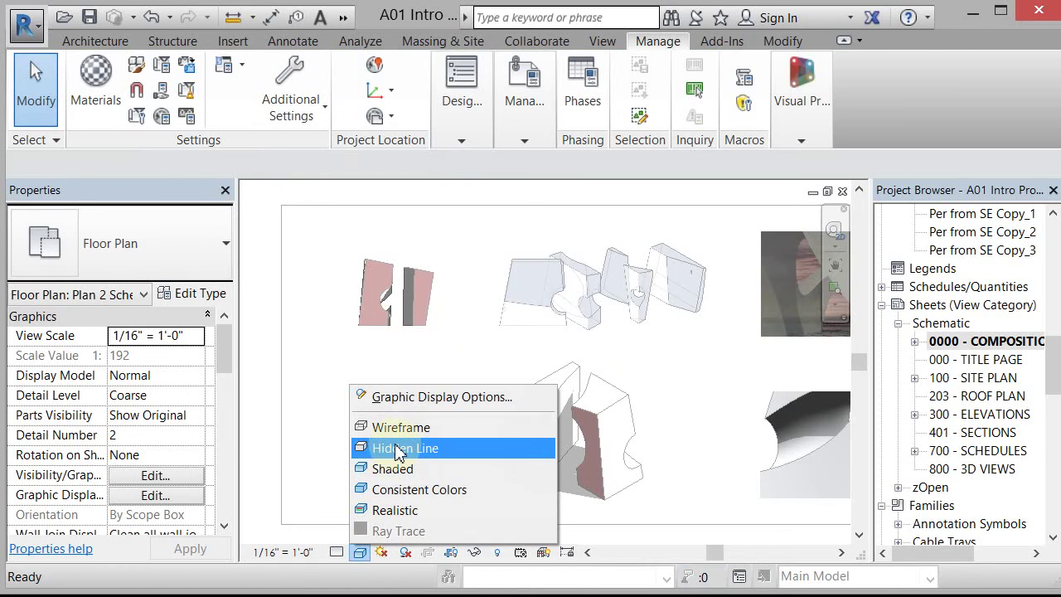
pyautogui.click(406, 402)
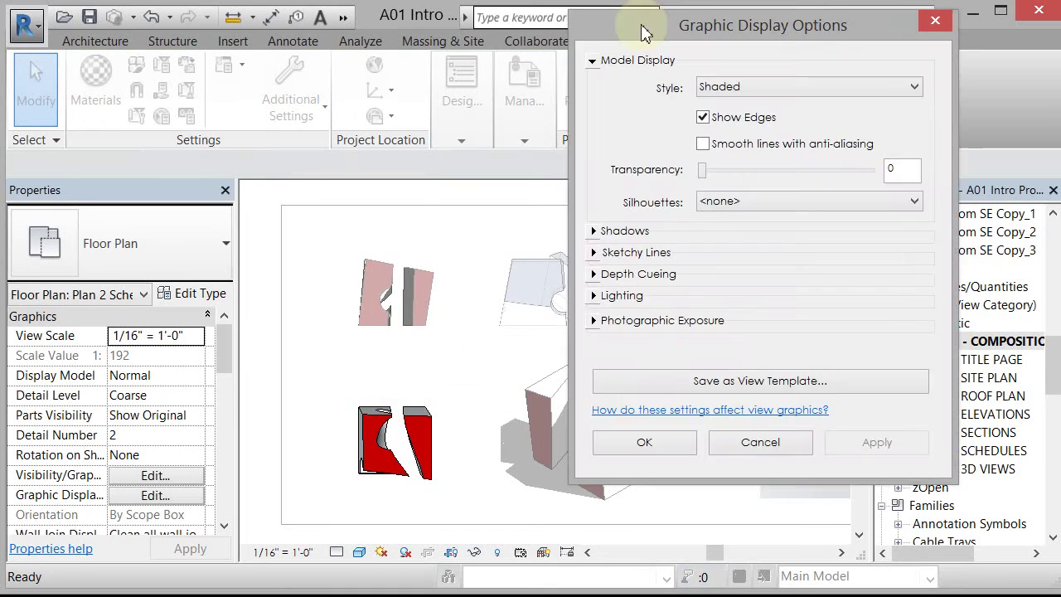
pyautogui.moveTo(686, 20); pyautogui.dragTo(659, 69)
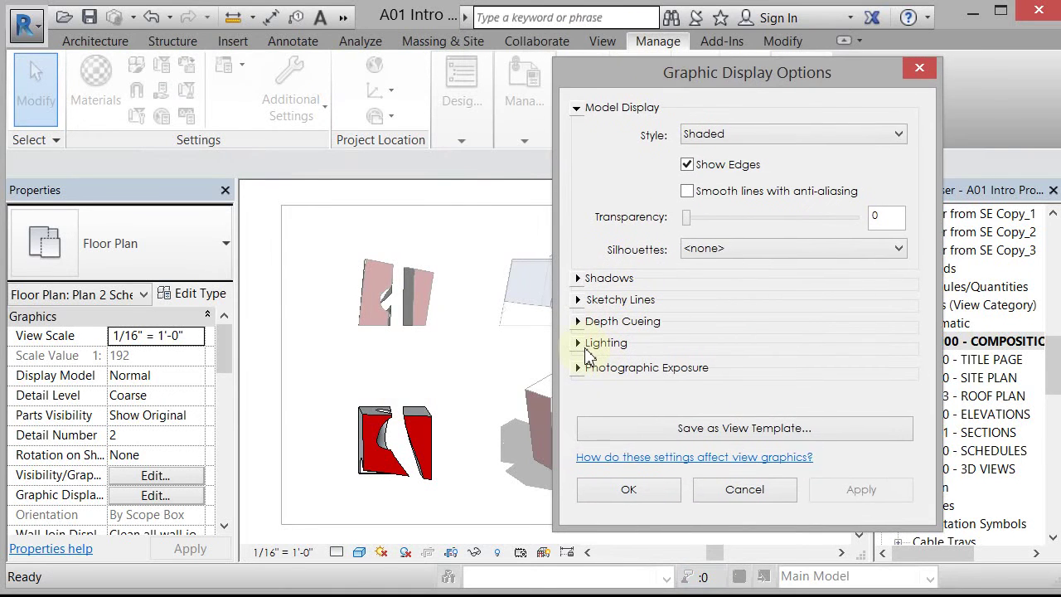
pyautogui.click(578, 343)
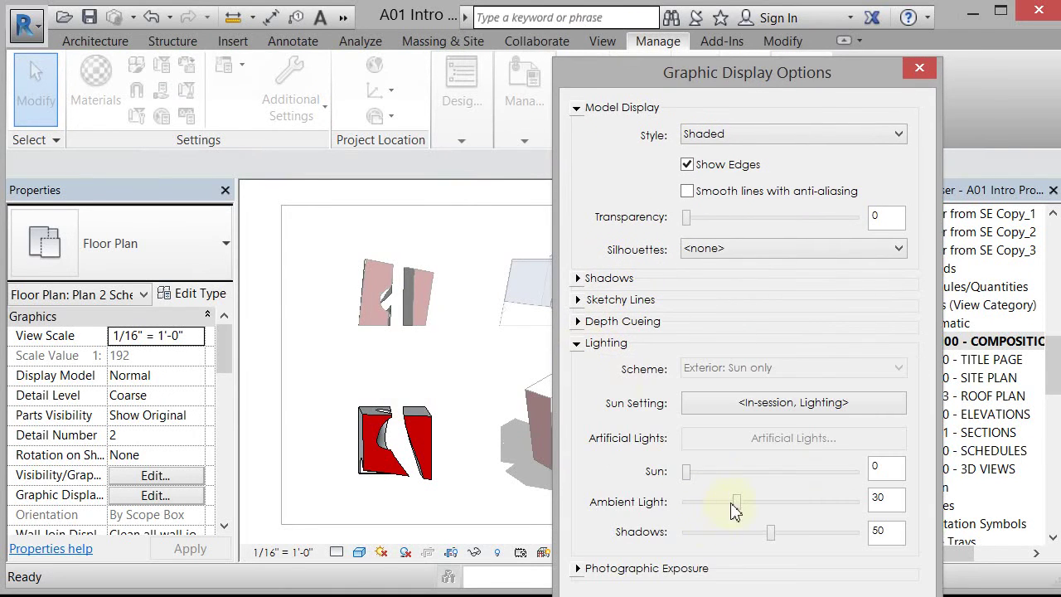
pyautogui.moveTo(730, 503); pyautogui.dragTo(713, 503)
pyautogui.moveTo(833, 71); pyautogui.dragTo(877, 0)
pyautogui.click(904, 531)
pyautogui.moveTo(744, 353); pyautogui.dragTo(729, 357)
pyautogui.click(903, 531)
pyautogui.click(637, 537)
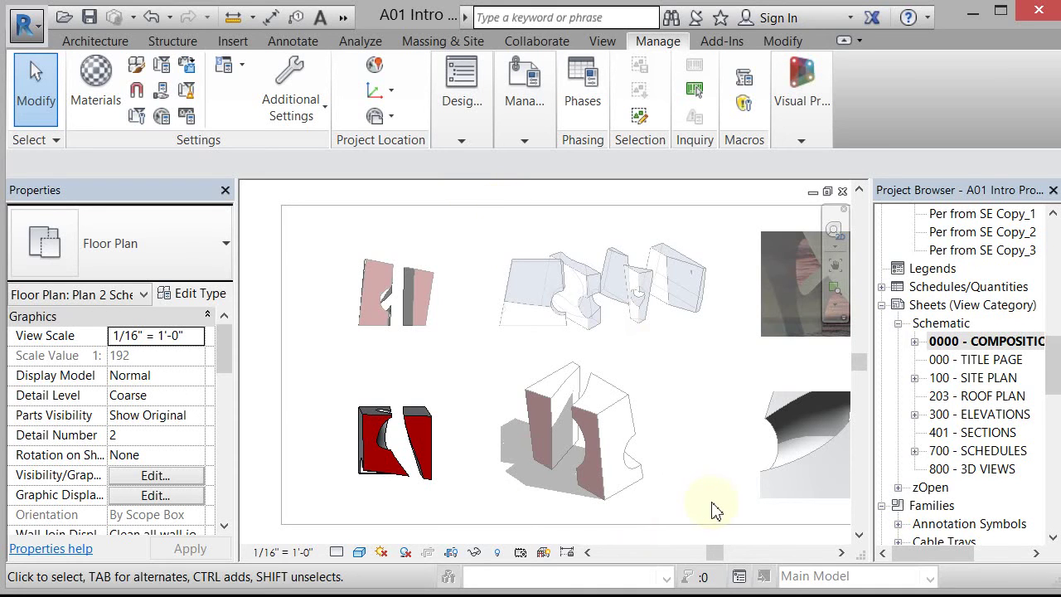
# Step: Deactivate the Plan 2 viewport and zoom around the composition sheet to review its viewports
pyautogui.rightClick(698, 479)
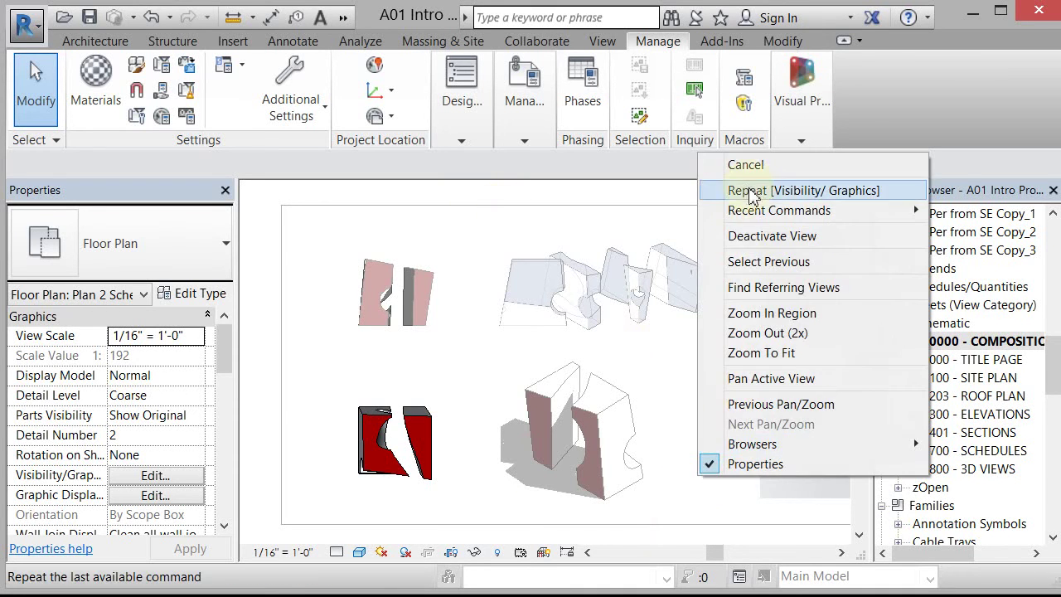
pyautogui.click(766, 235)
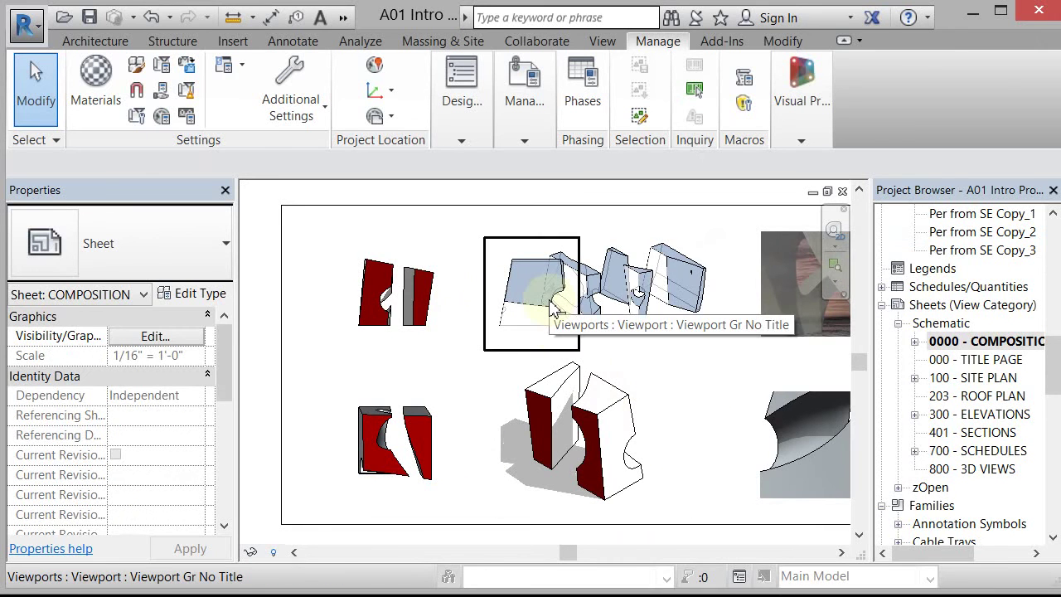
pyautogui.click(553, 308)
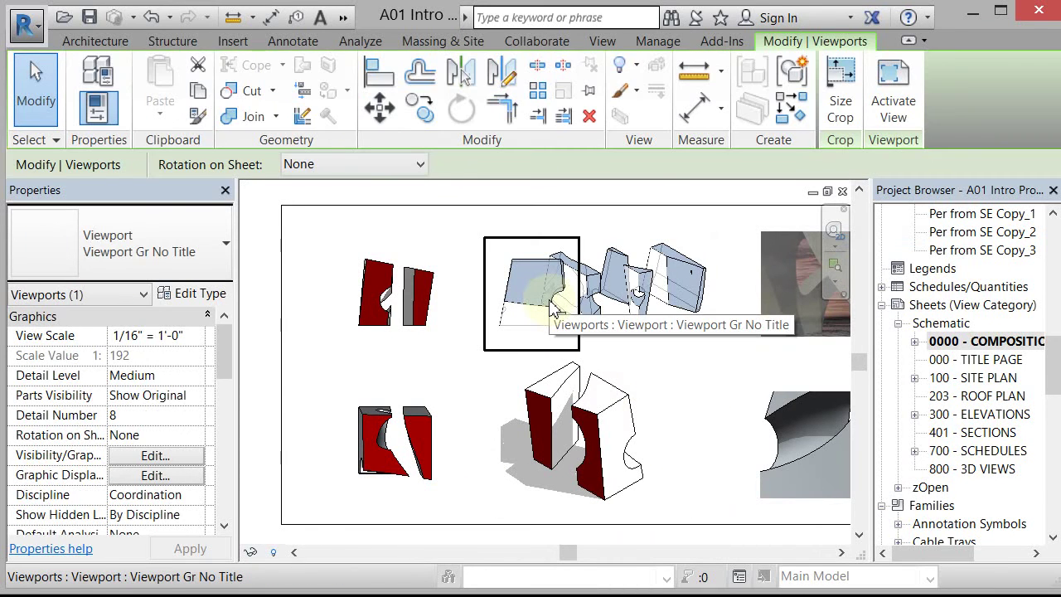
pyautogui.click(580, 364)
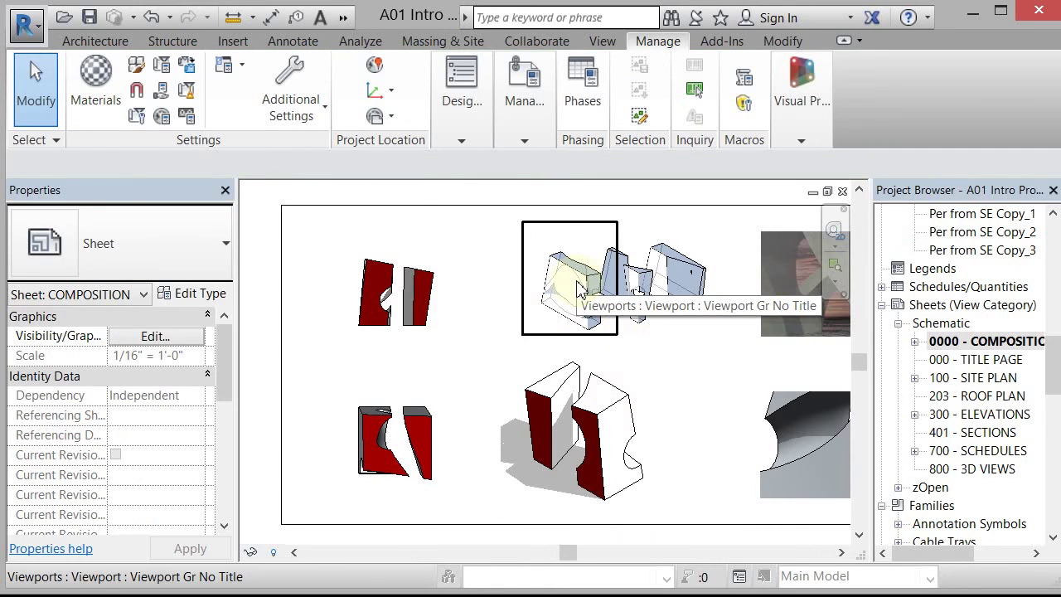
pyautogui.scroll(5, 577, 290)
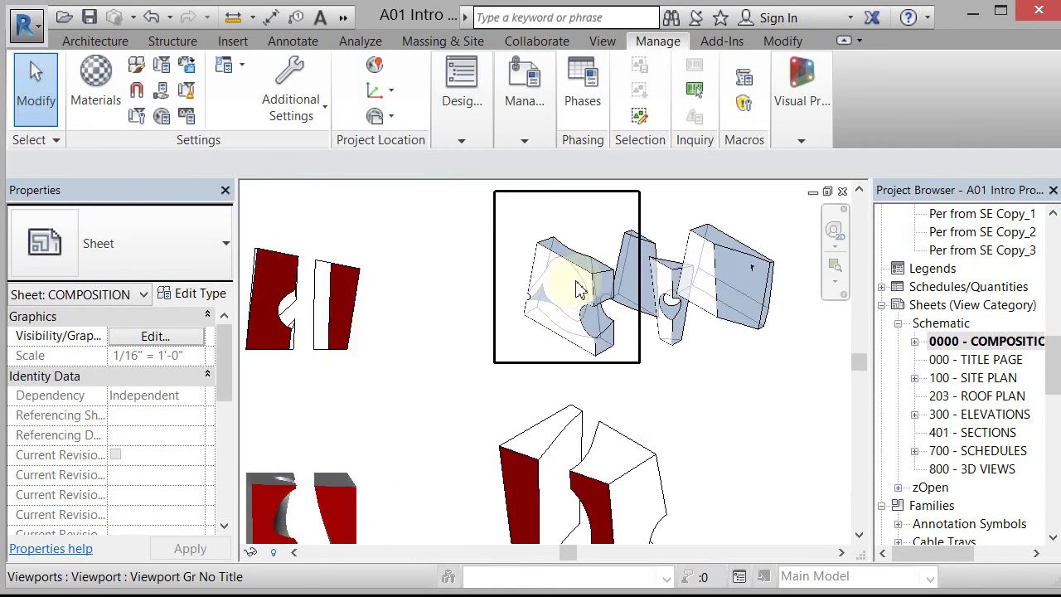
pyautogui.scroll(2, 609, 315)
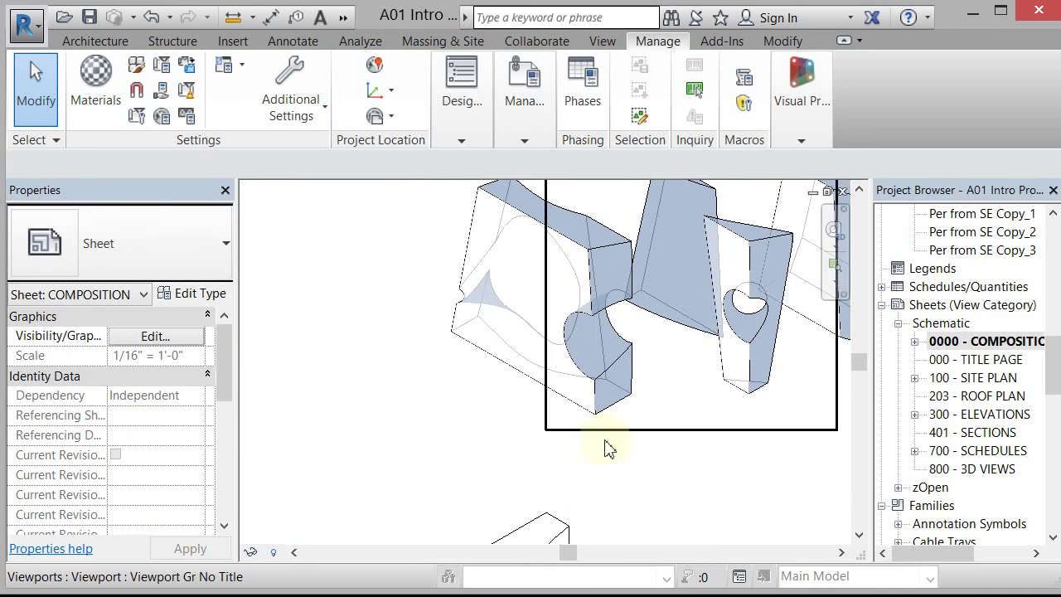
pyautogui.scroll(-5, 497, 403)
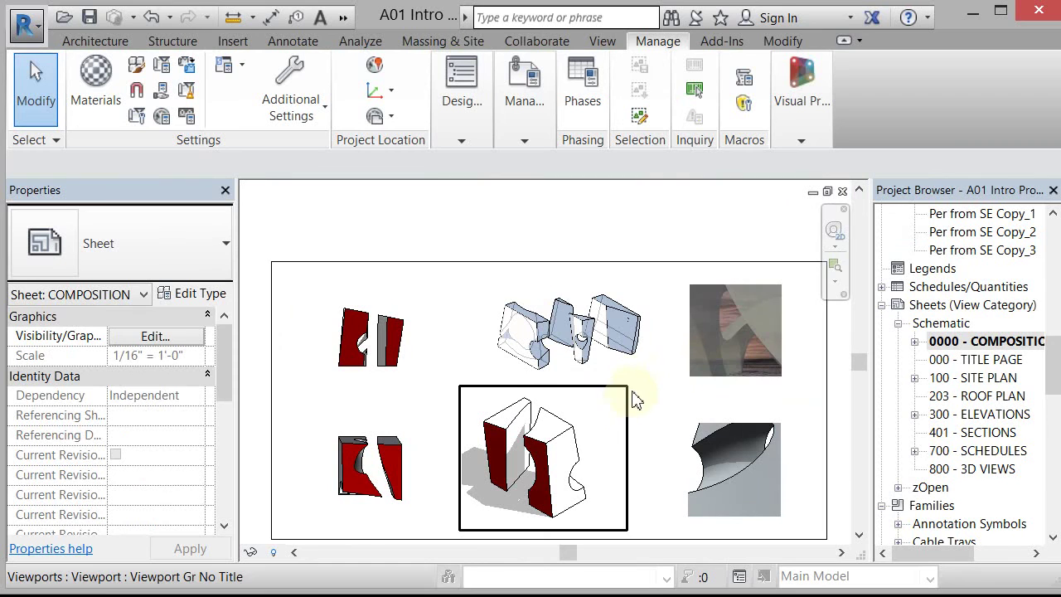
pyautogui.moveTo(1053, 365); pyautogui.dragTo(1054, 181)
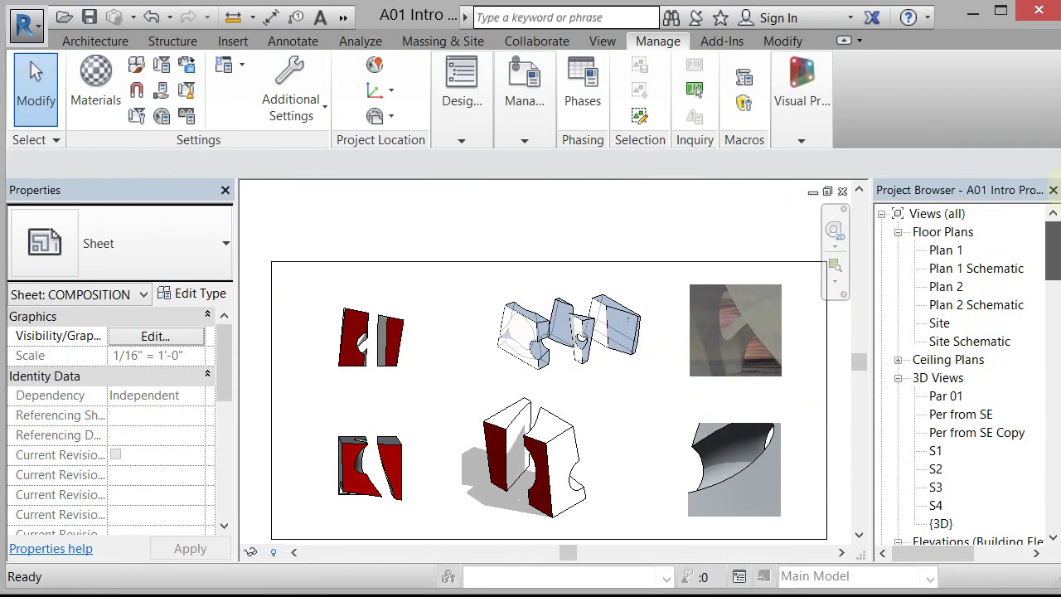
# Step: Open Plan 1 and select only its four section lines, filtering out the mass
pyautogui.doubleClick(948, 251)
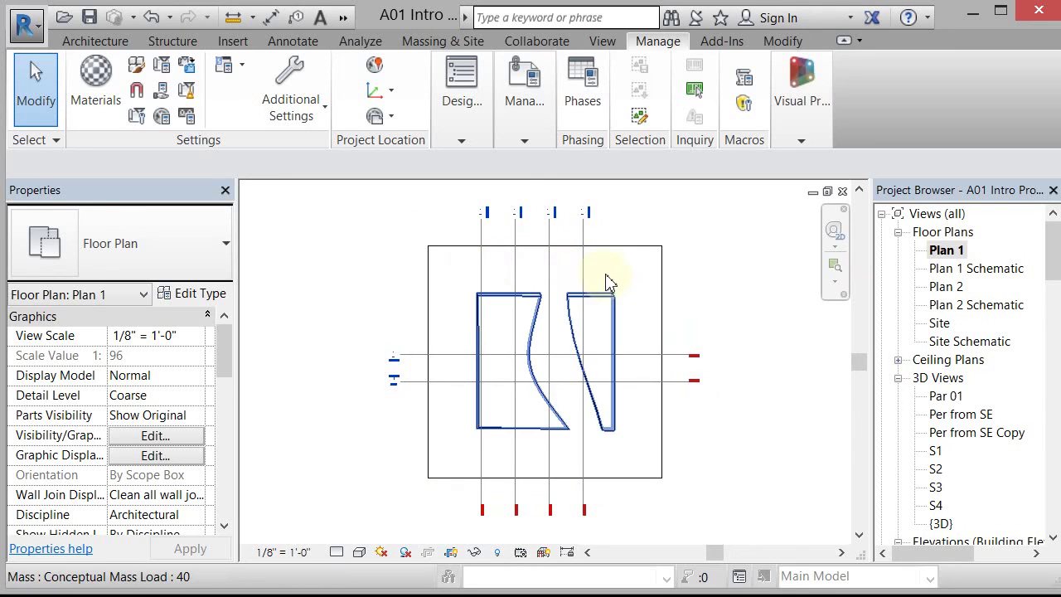
pyautogui.moveTo(640, 193); pyautogui.dragTo(439, 220)
pyautogui.click(450, 220)
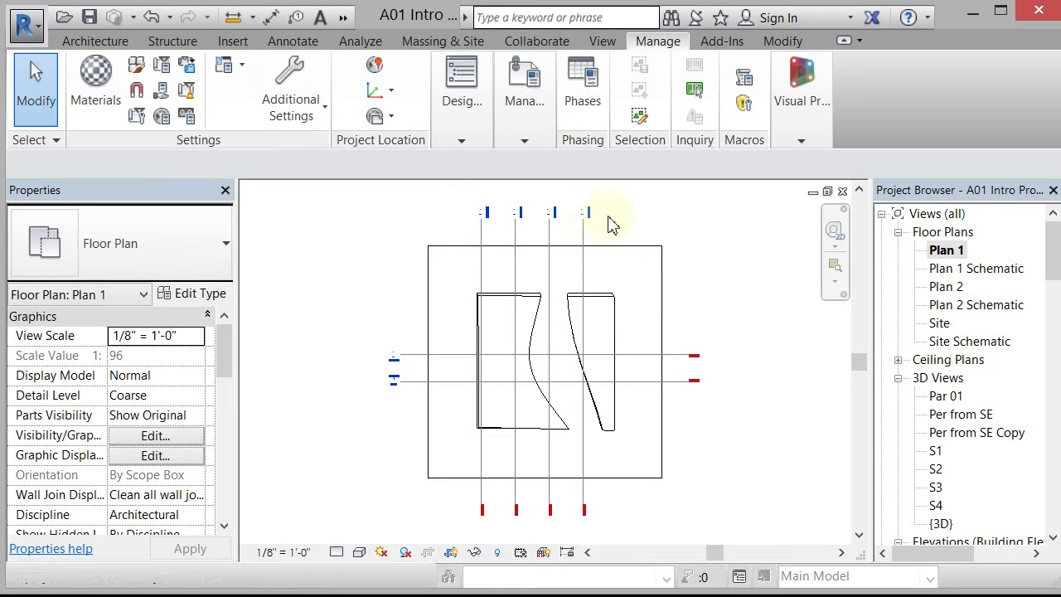
pyautogui.moveTo(617, 202); pyautogui.dragTo(459, 220)
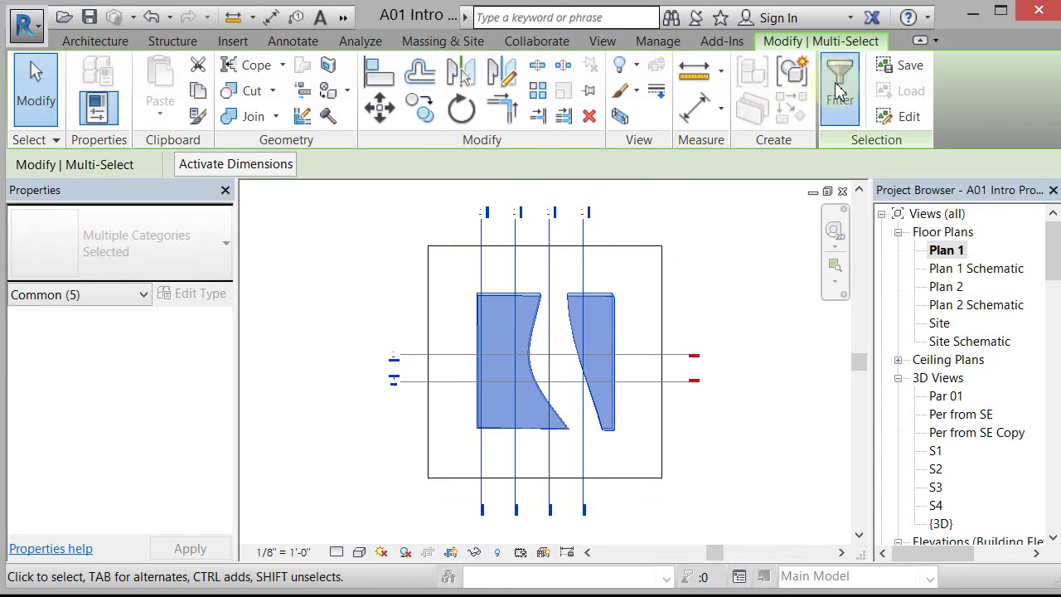
pyautogui.click(837, 94)
pyautogui.click(335, 165)
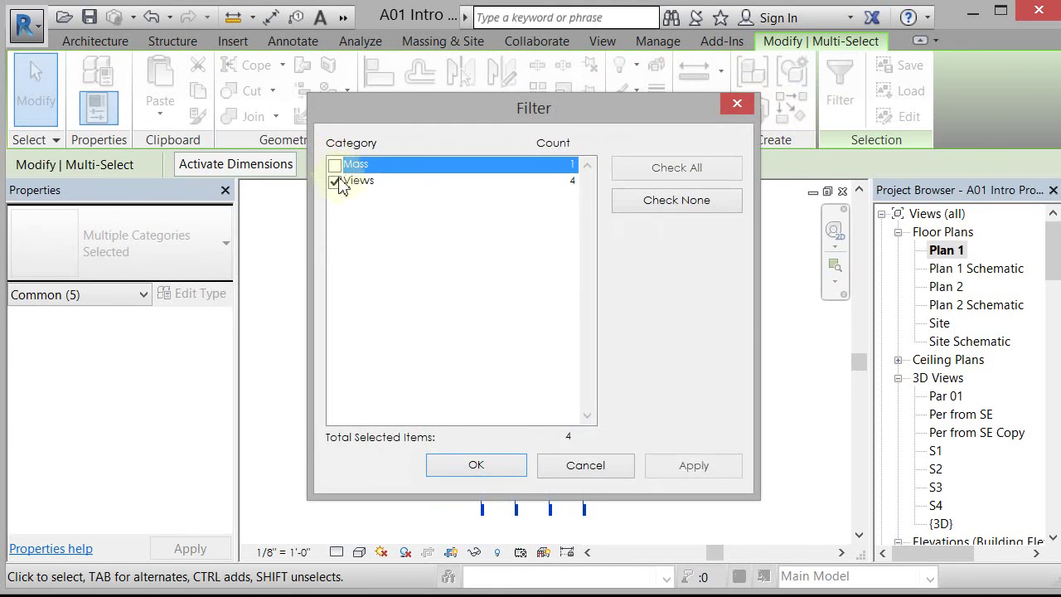
pyautogui.click(476, 465)
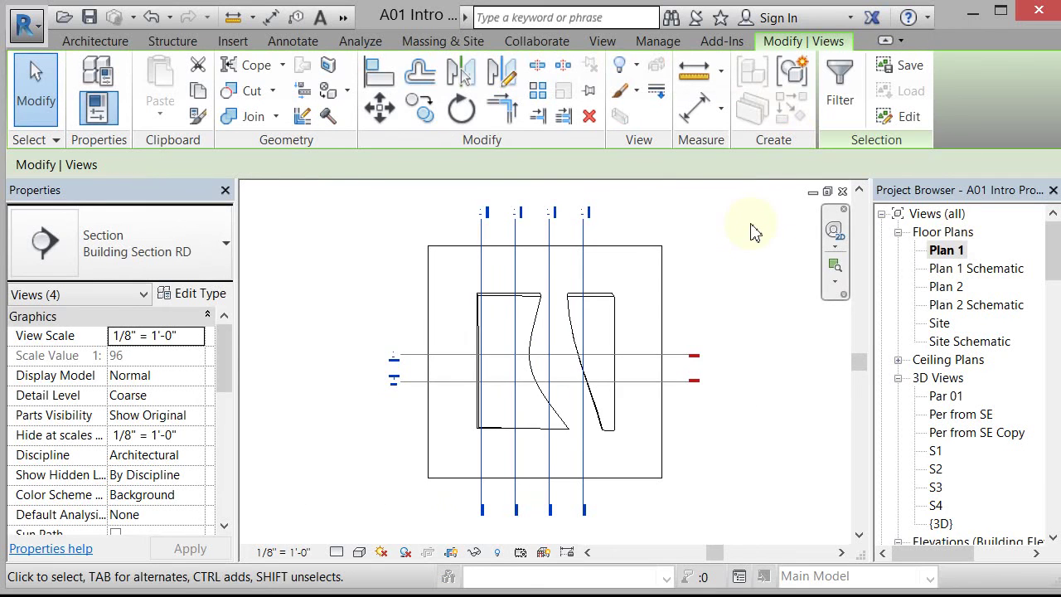
# Step: Nudge the four section lines slightly to the right and deselect them
pyautogui.press('Right')
pyautogui.press('Right')
pyautogui.press('Right')
pyautogui.press('Right')
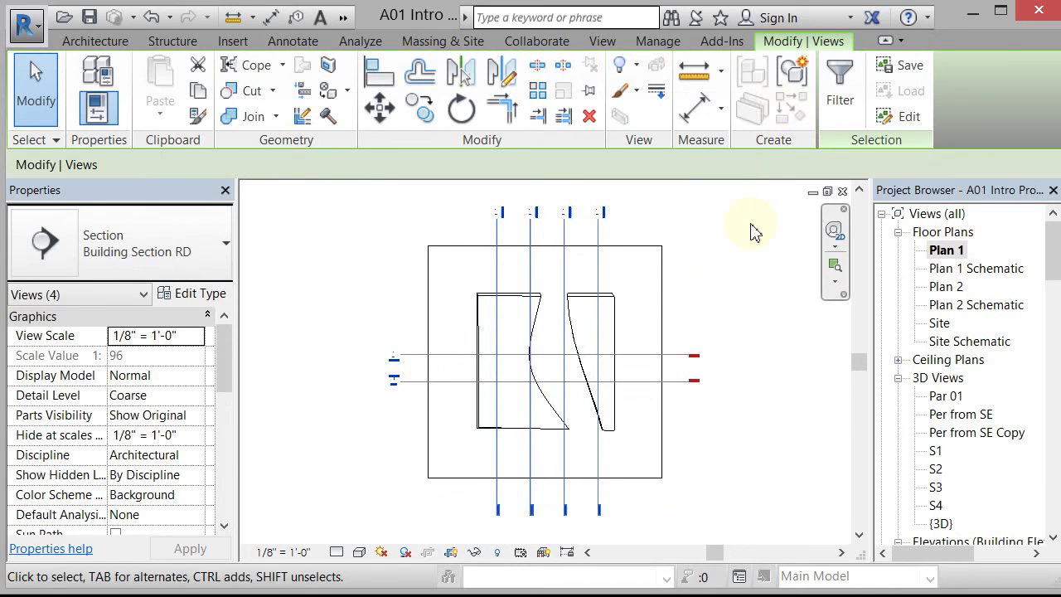
pyautogui.press('Left')
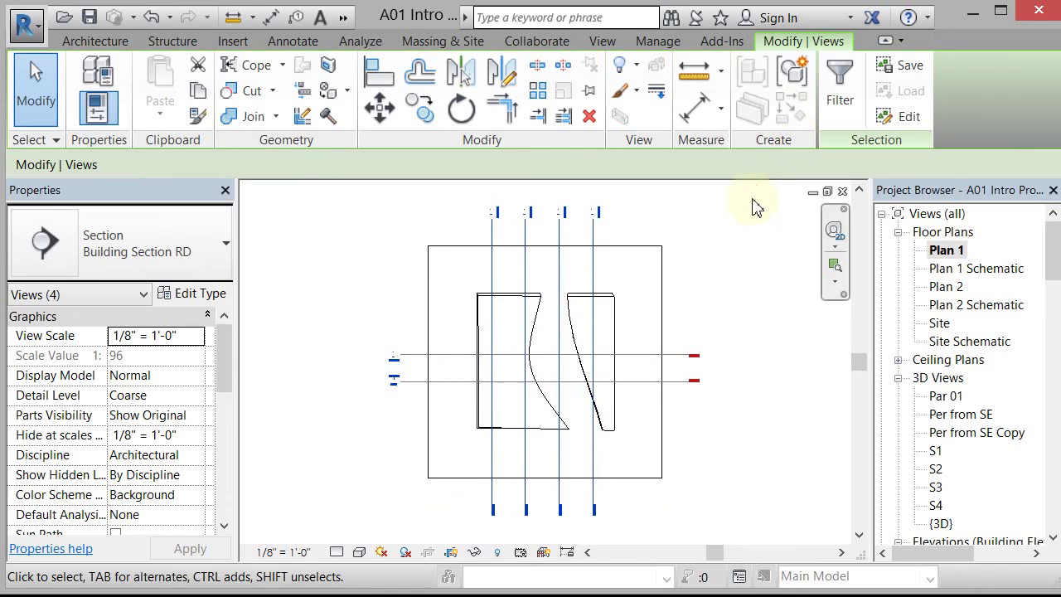
pyautogui.click(727, 239)
pyautogui.moveTo(1052, 266); pyautogui.dragTo(1059, 375)
pyautogui.doubleClick(1015, 395)
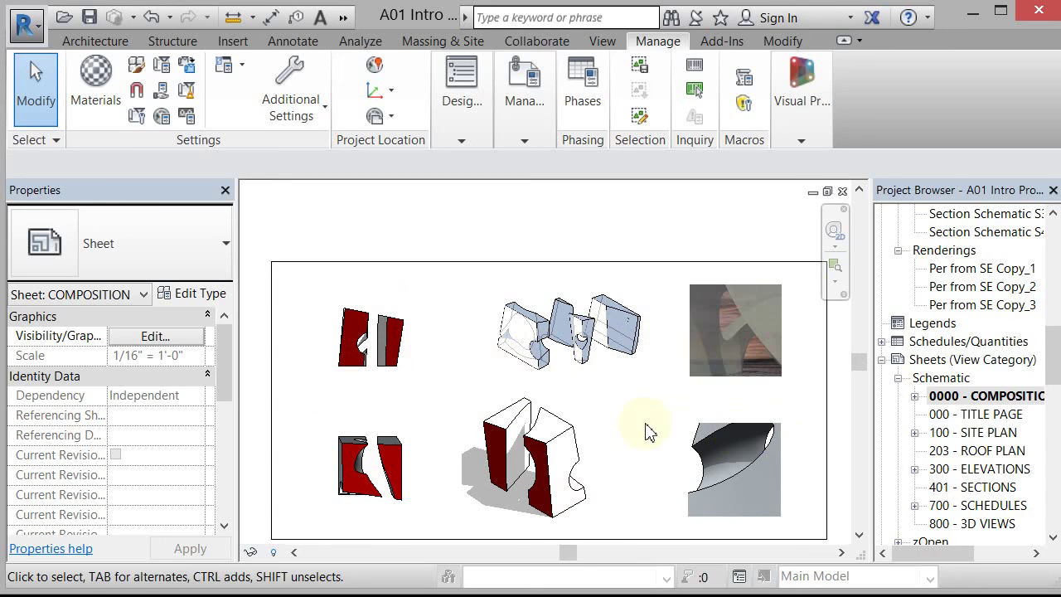
pyautogui.click(738, 280)
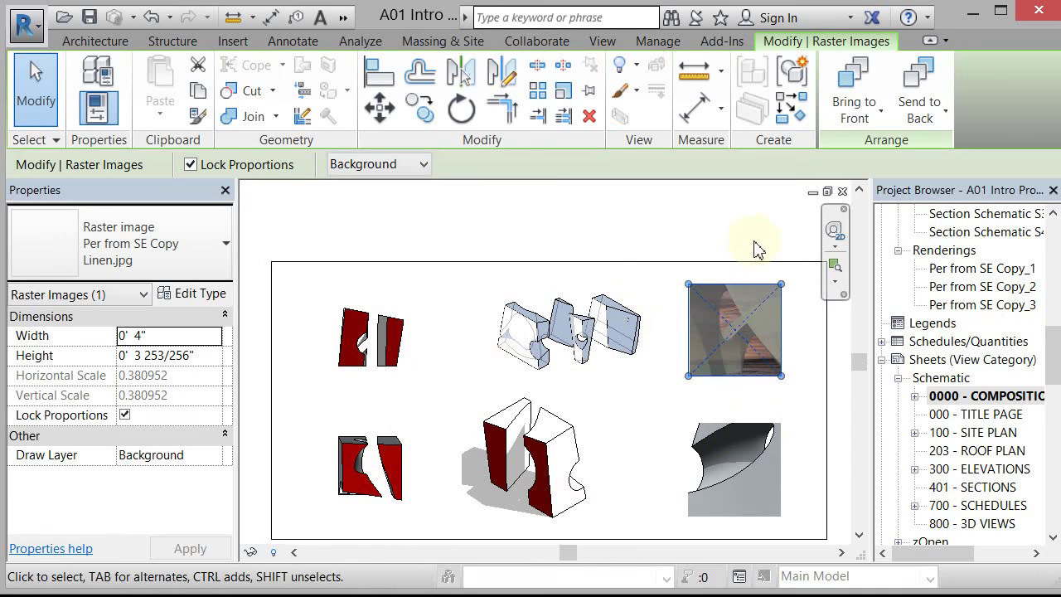